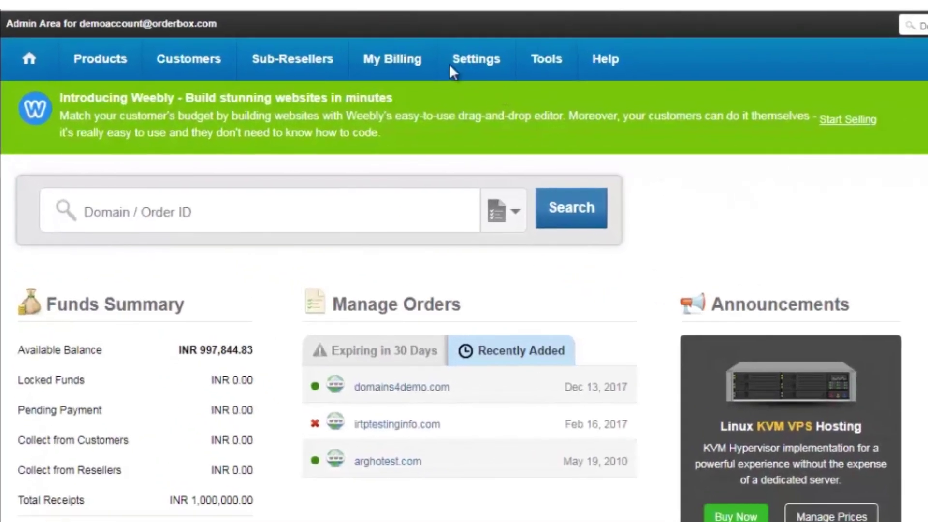
- On the Branding Settings Name Servers page, select Use Fully-Branded Name Servers for web services
left_click(363, 79)
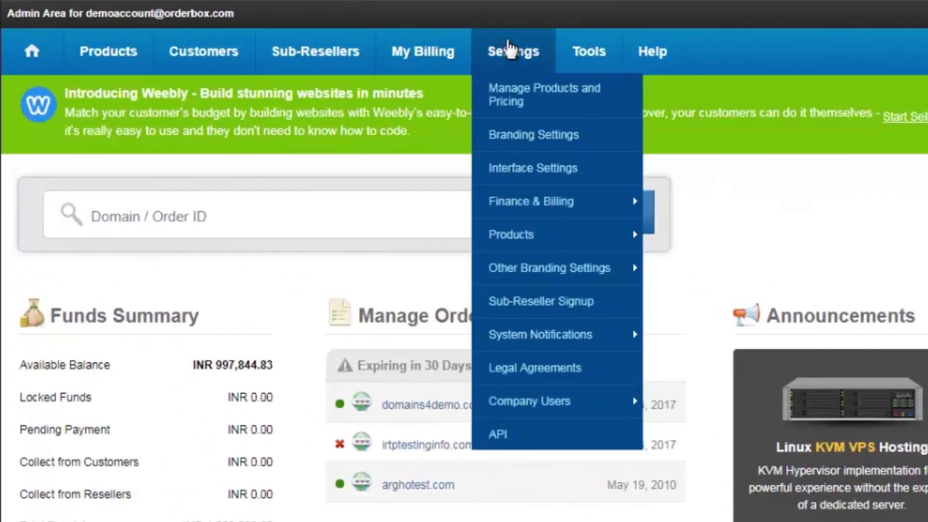
left_click(526, 135)
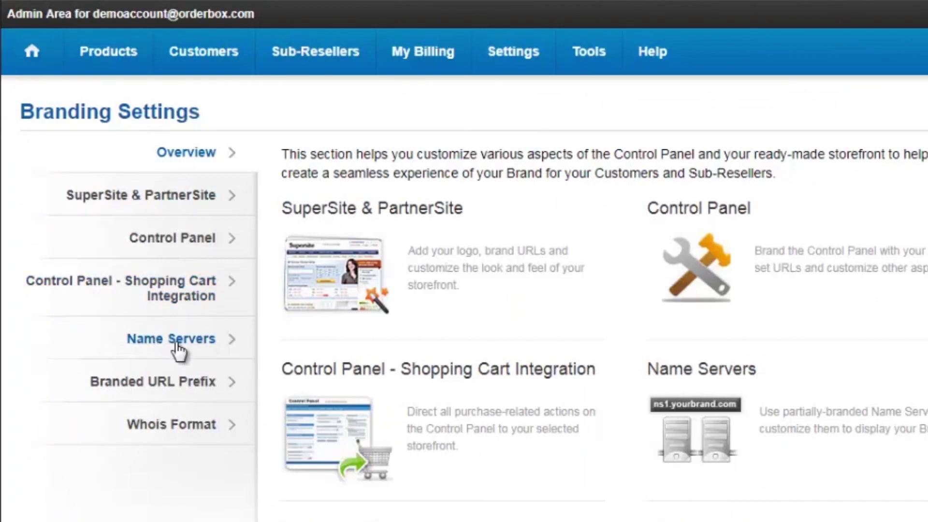
left_click(176, 340)
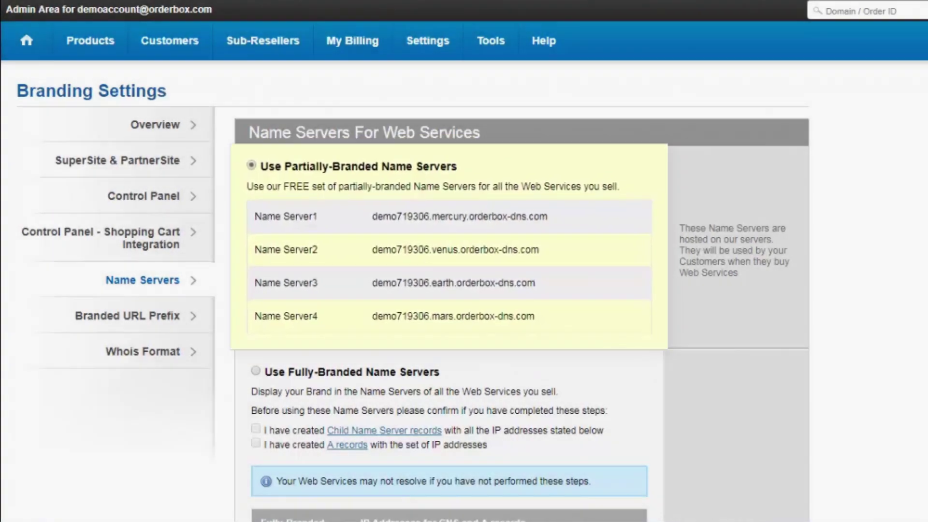
scroll(465, 261, "down", 3)
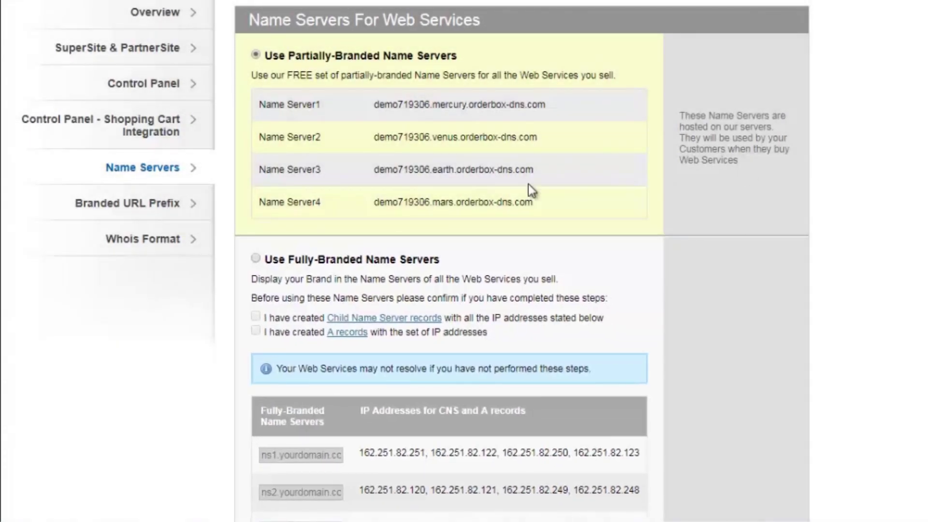
left_click(256, 259)
left_click(256, 259)
scroll(905, 203, "up", 3)
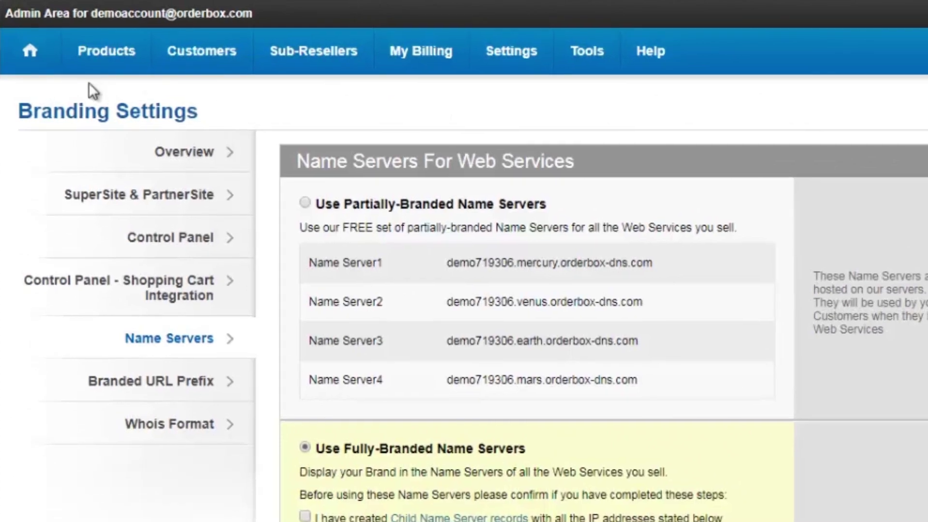
- Open the domains4demo.com order from List All Orders and view, then close, its Child Name Servers dialog
left_click(104, 46)
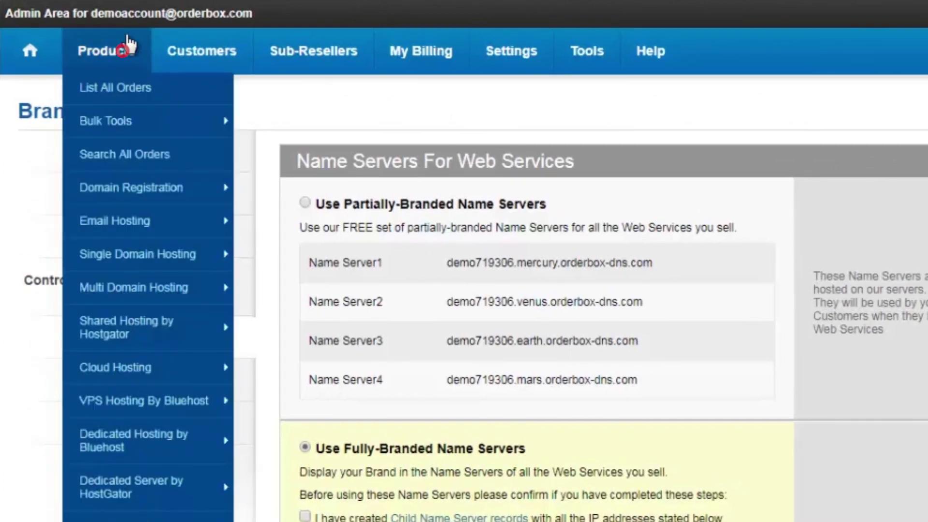
left_click(121, 87)
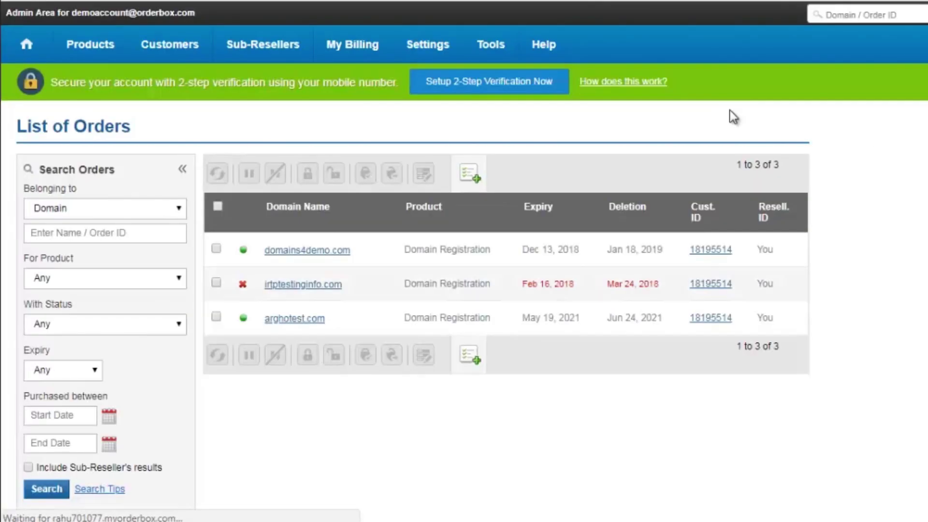
mouse_move(296, 262)
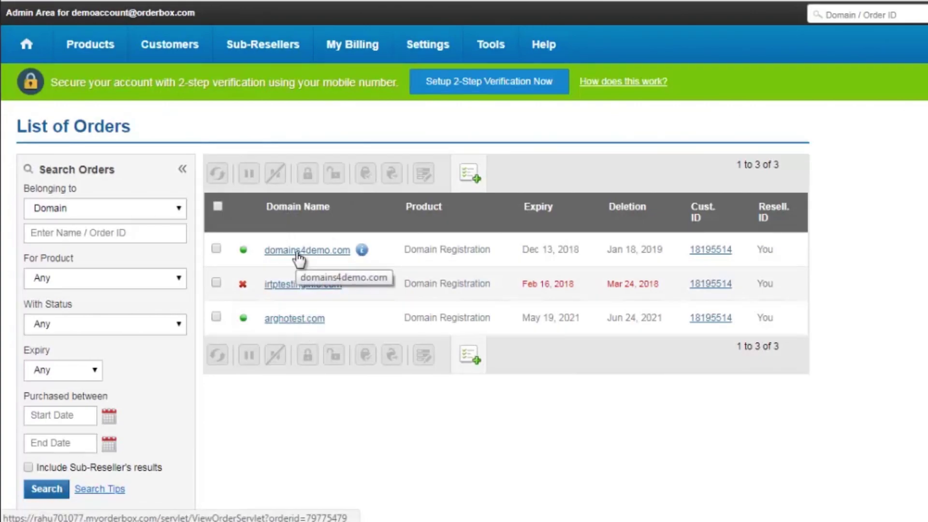
left_click(298, 254)
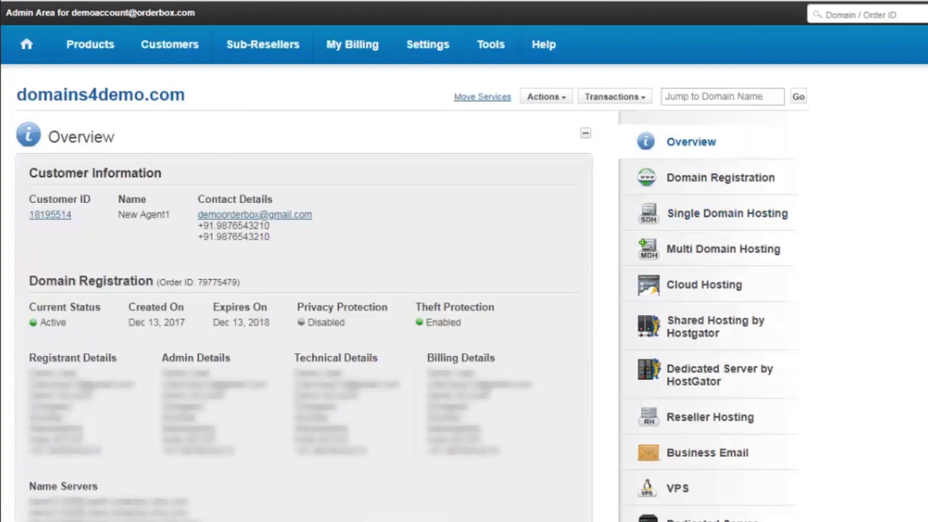
scroll(690, 306, "down", 12)
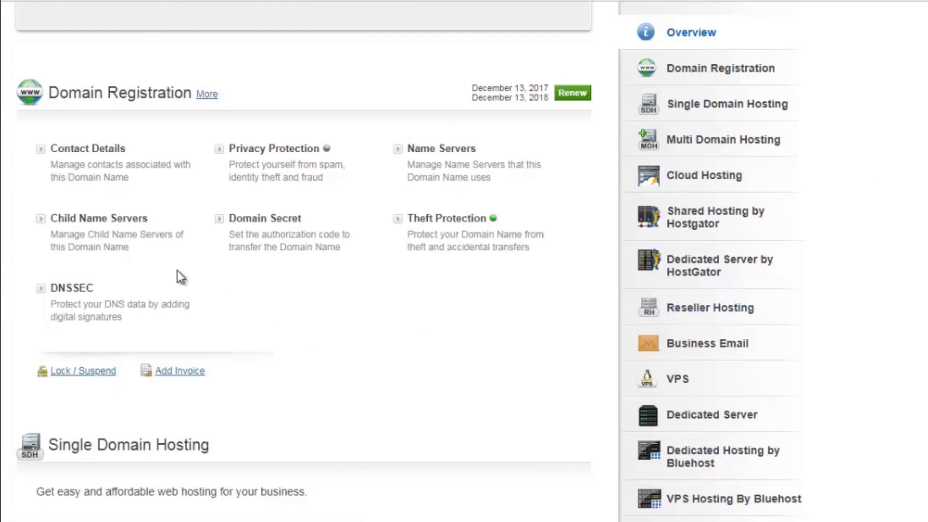
left_click(98, 220)
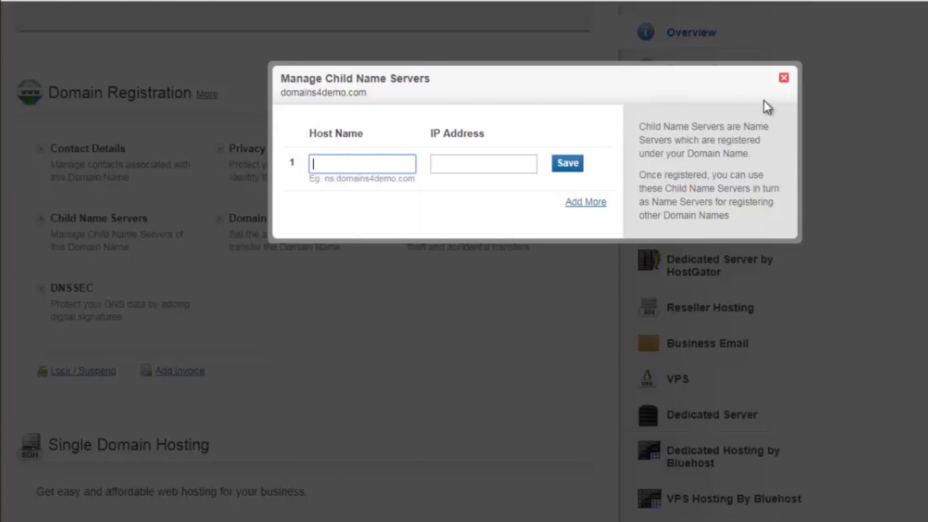
left_click(783, 78)
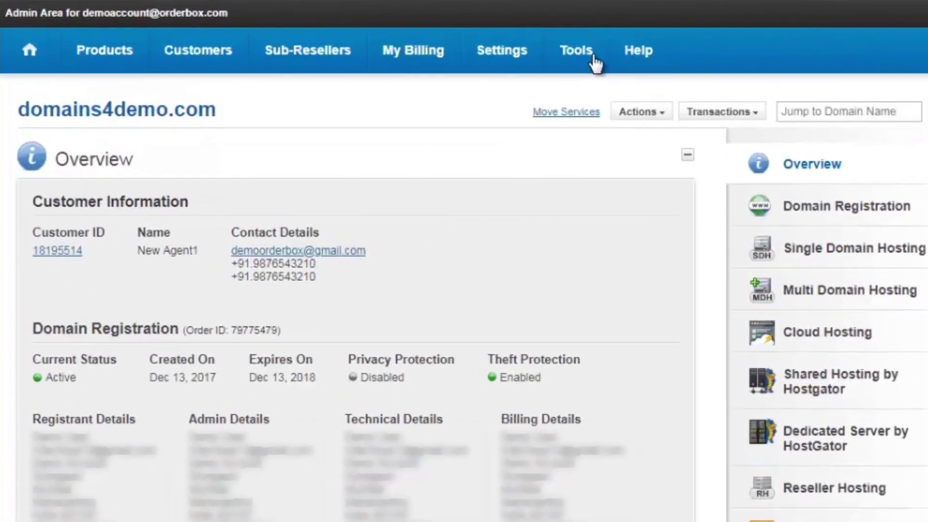
left_click(505, 48)
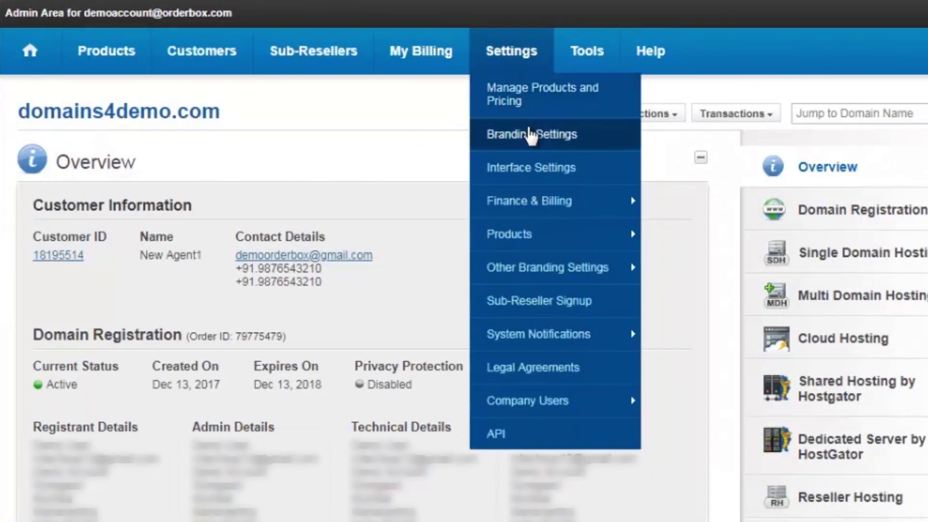
- Copy ns1's first IP address 162.251.82.251 from the Branding Settings name server table
left_click(527, 135)
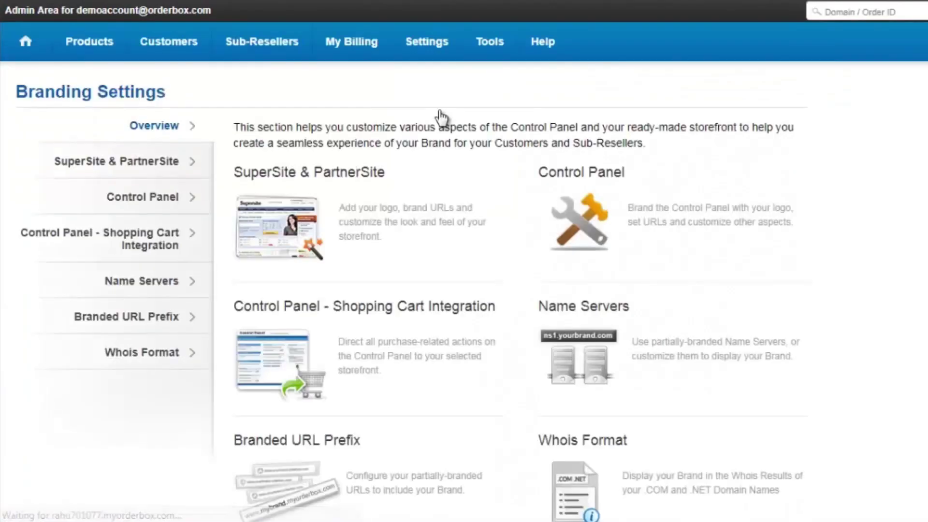
left_click(109, 282)
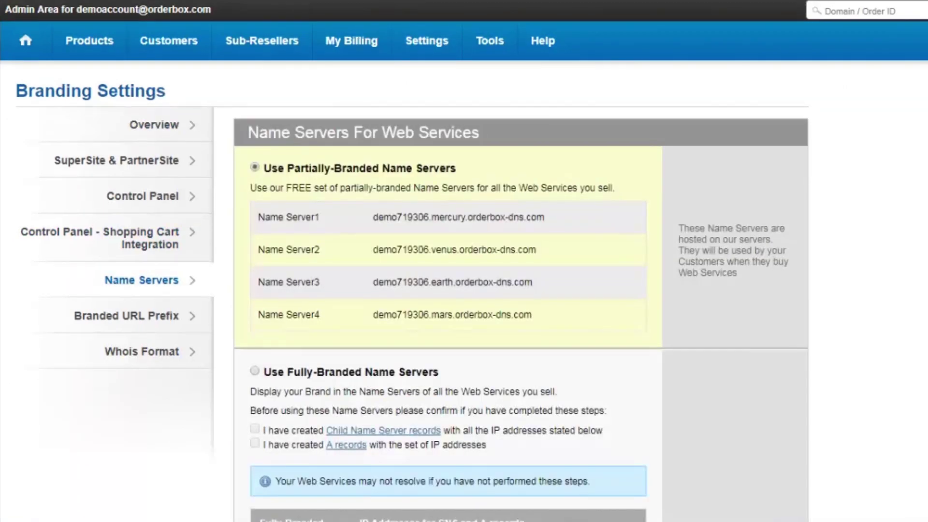
scroll(464, 261, "down", 5)
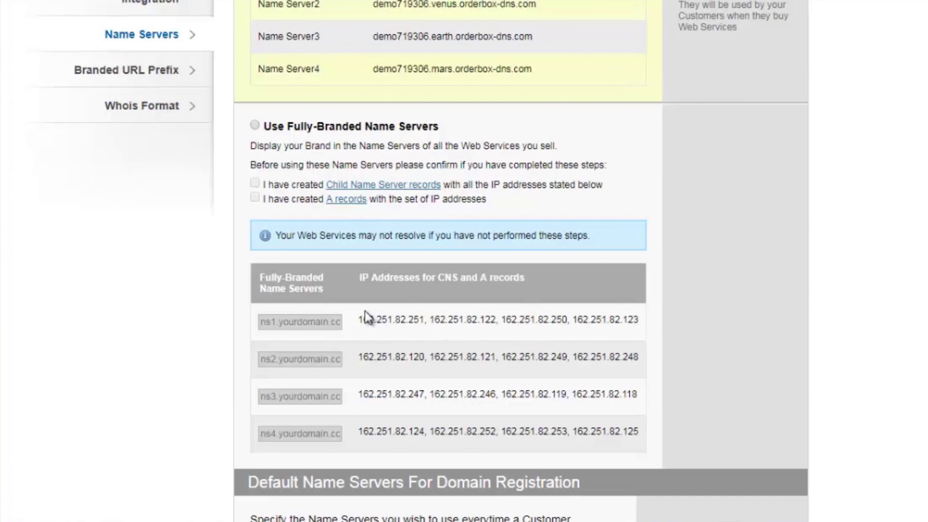
left_click_drag(358, 320, 425, 319)
key("ctrl+c")
scroll(426, 319, "up", 5)
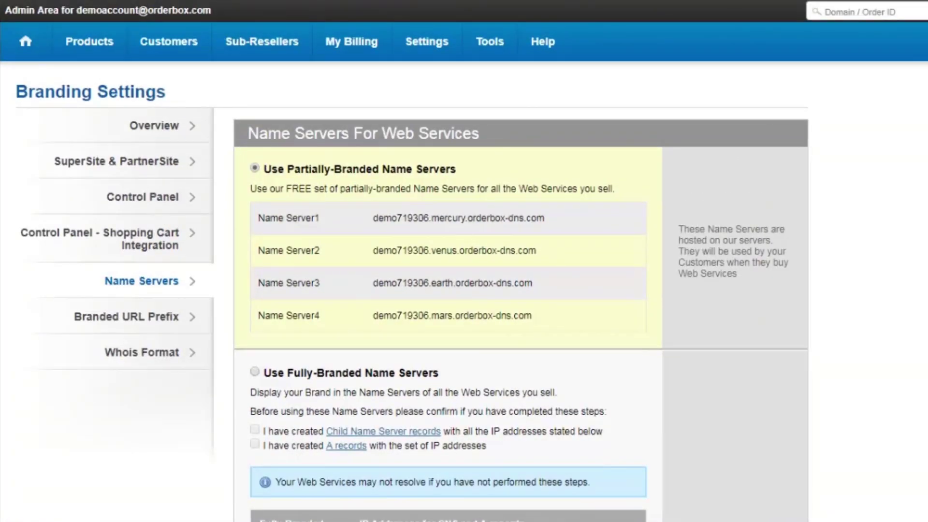
- Return to the domains4demo.com order overview through Products > List All Orders
mouse_move(80, 50)
left_click(103, 77)
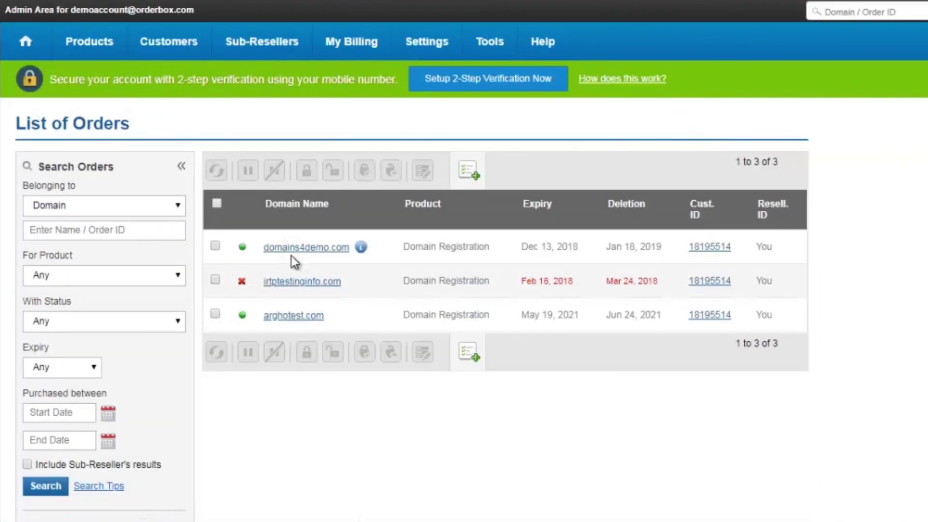
left_click(292, 250)
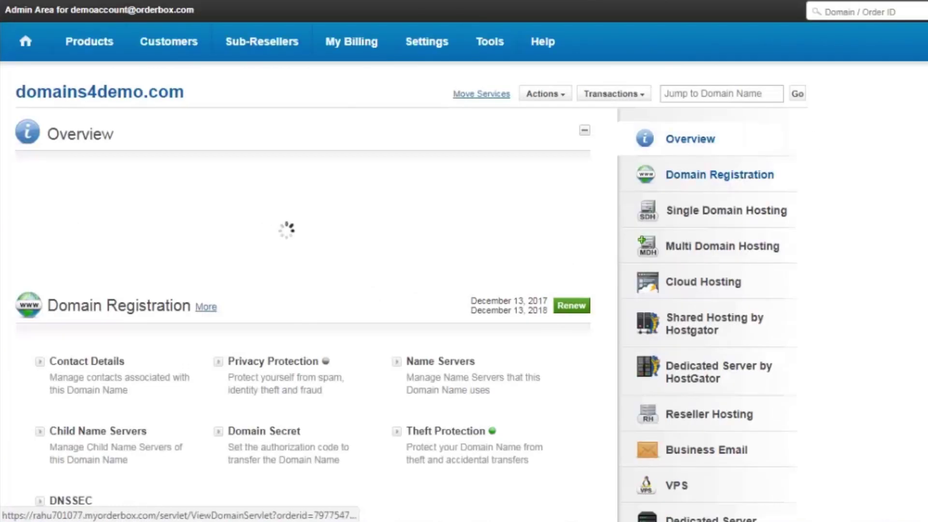
- Add child name server ns1.domains4demo.com with the pasted IP 162.251.82.251 and save it
scroll(528, 281, "down", 2)
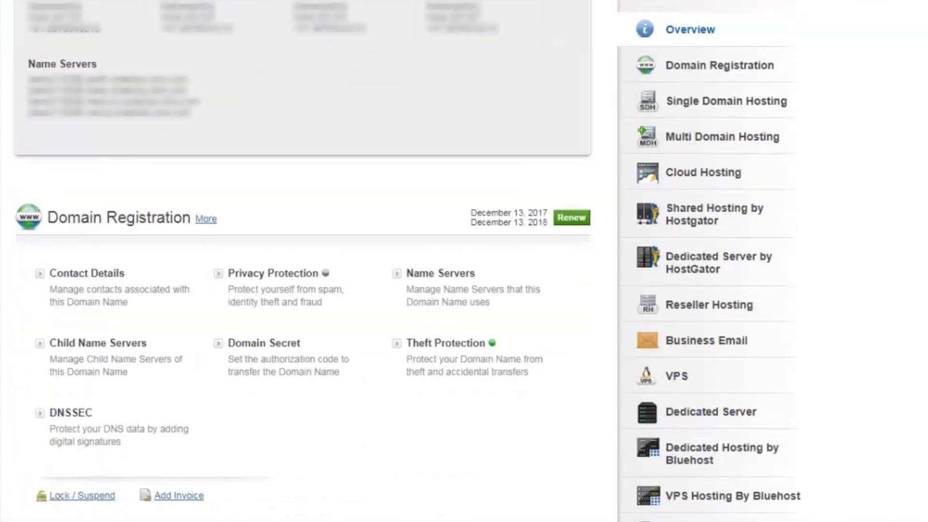
left_click(110, 343)
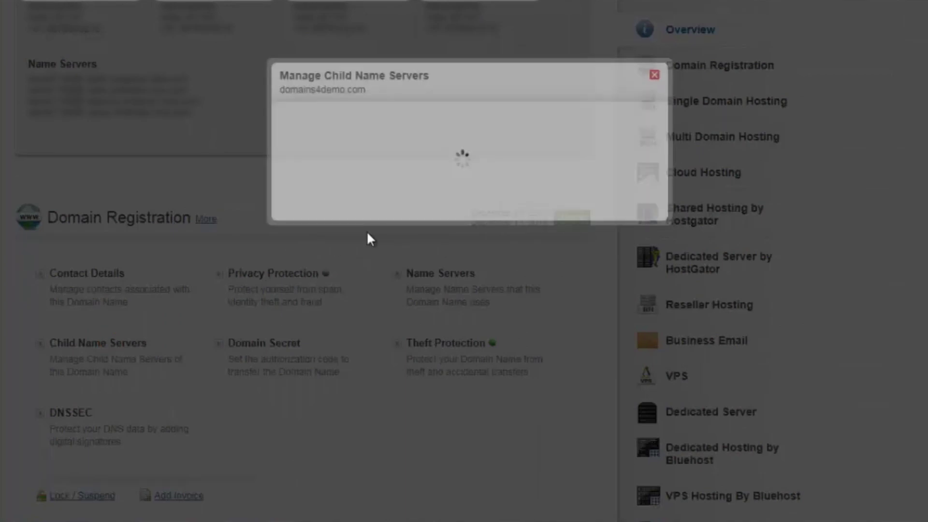
type("ns1")
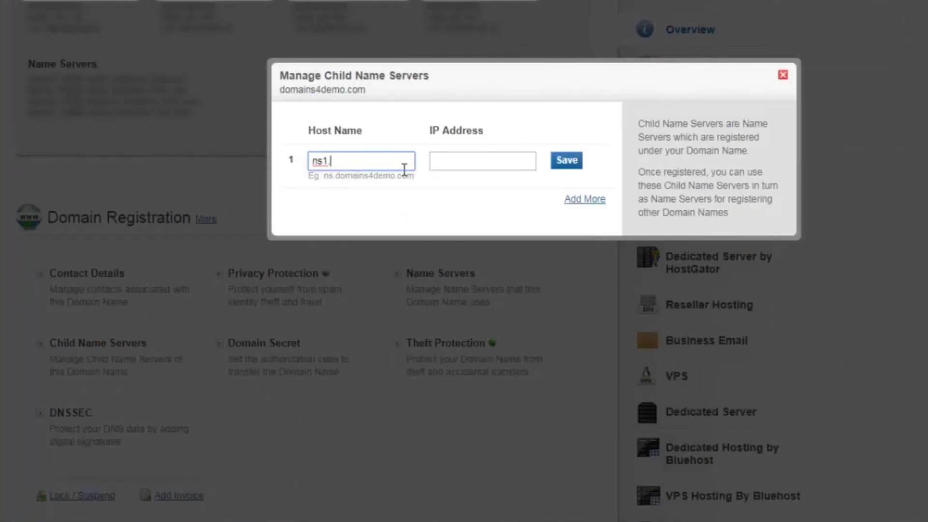
type(".domains4demo.")
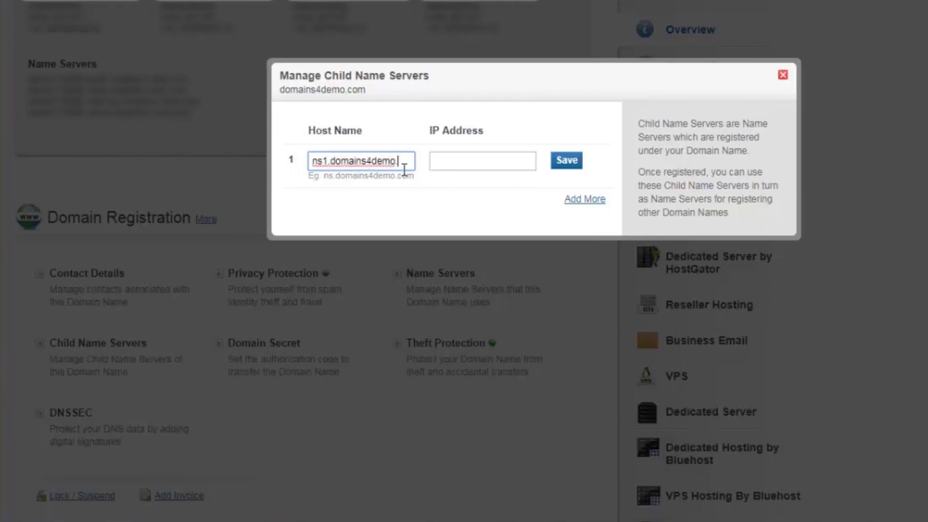
type("com")
left_click(499, 165)
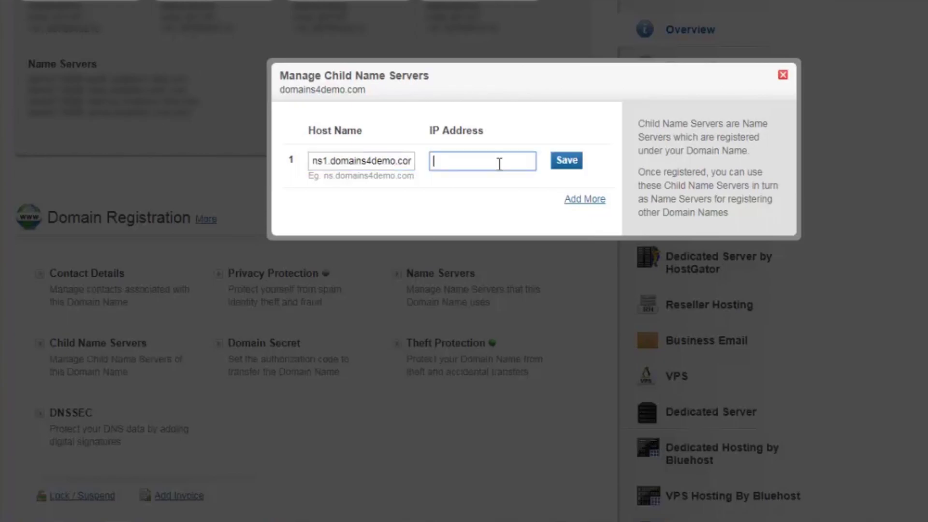
key("ctrl+v")
left_click(572, 160)
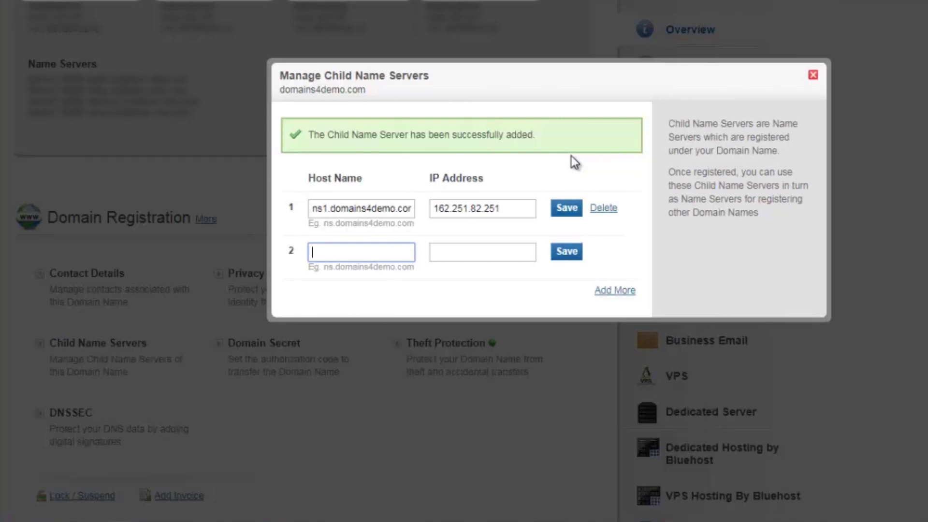
left_click(813, 75)
scroll(445, 88, "up", 8)
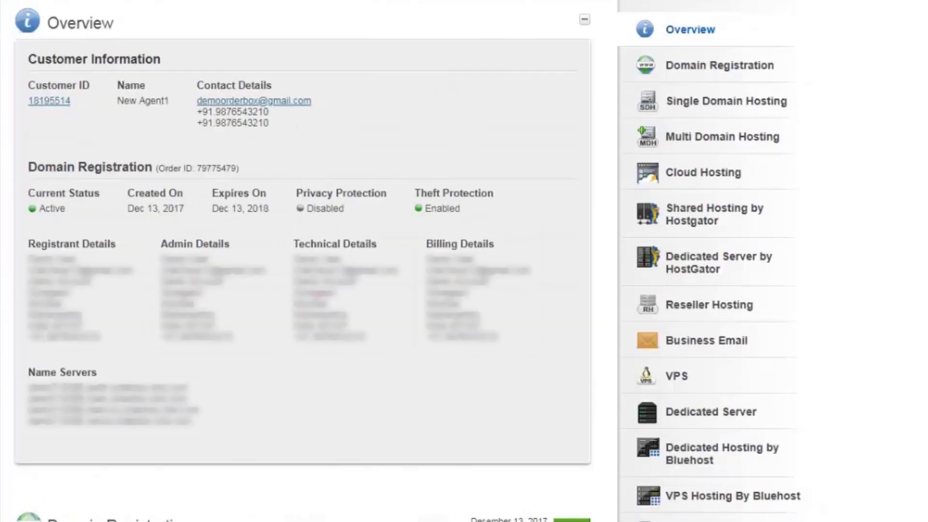
scroll(464, 79, "up", 1)
left_click(416, 53)
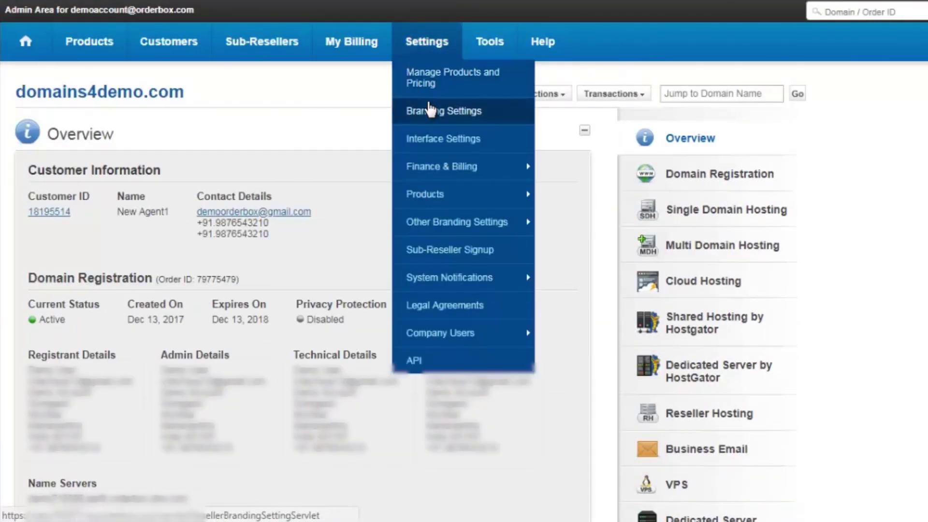
- Copy the IP 162.251.82.122 from the Branding Settings name server table
left_click(428, 111)
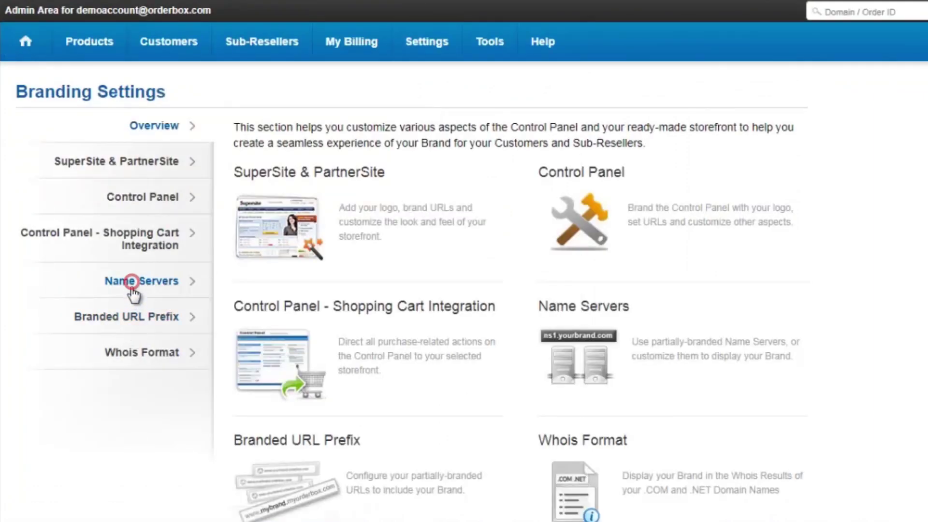
left_click(127, 281)
scroll(783, 294, "down", 4)
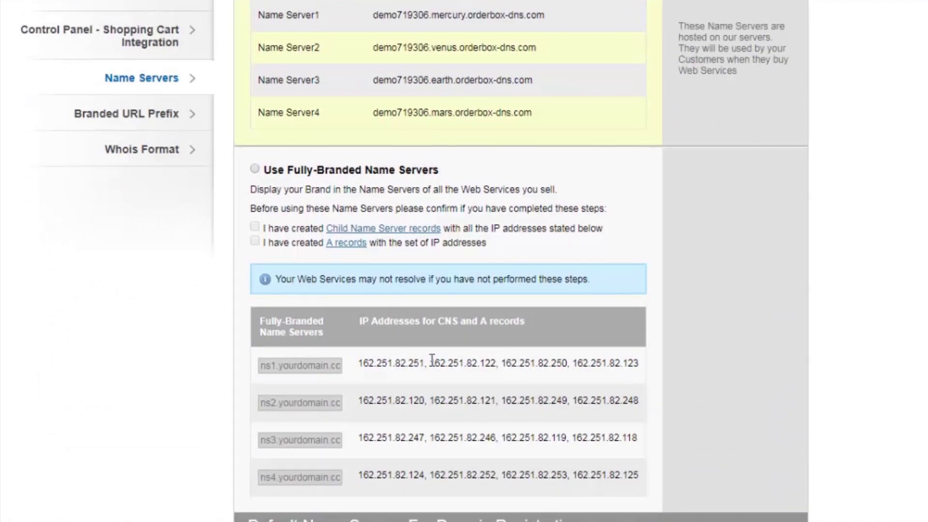
left_click_drag(432, 362, 497, 364)
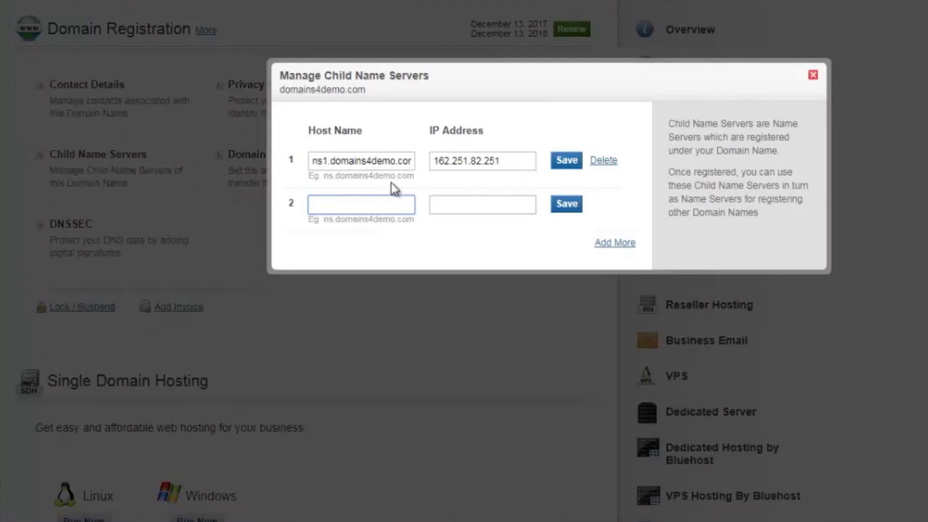
- Save a second child name server entry ns1.domains4demo.com with IP 162.251.82.122
left_click(356, 208)
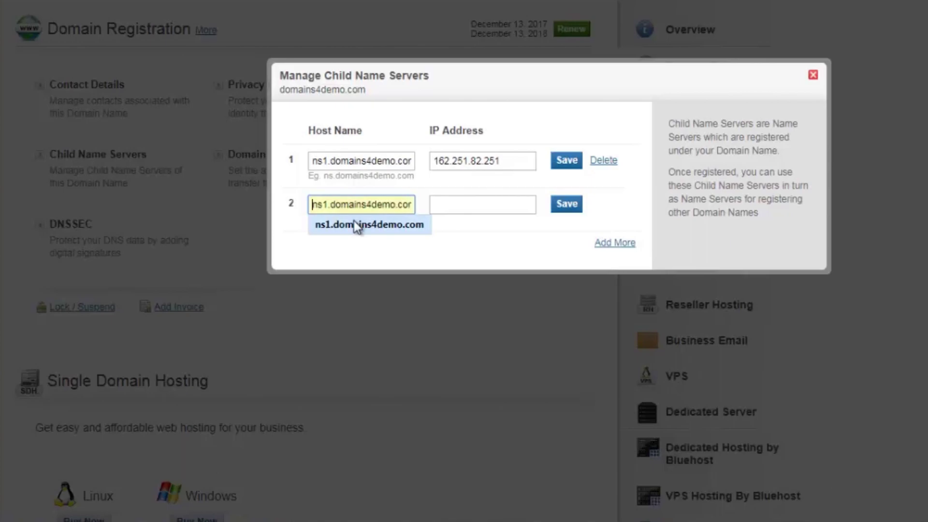
left_click(354, 223)
left_click(480, 201)
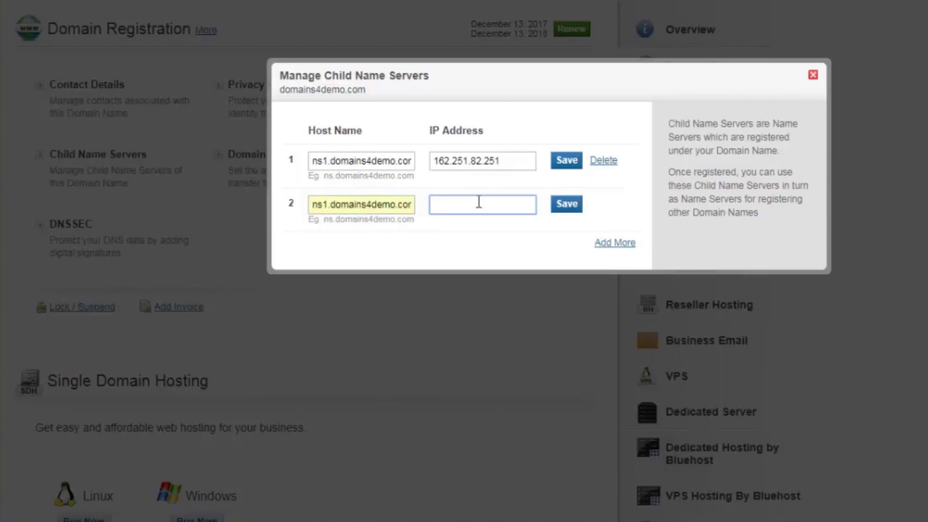
type("162.251.82.122")
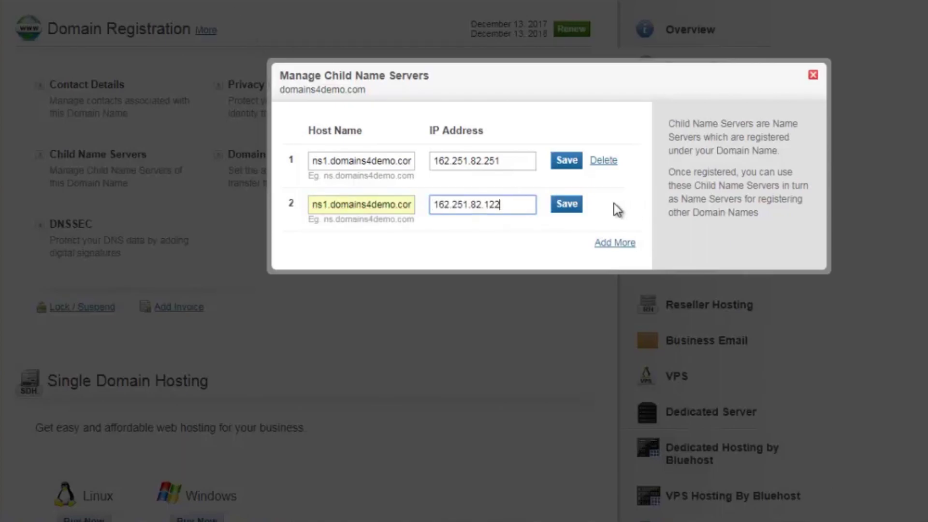
left_click(567, 204)
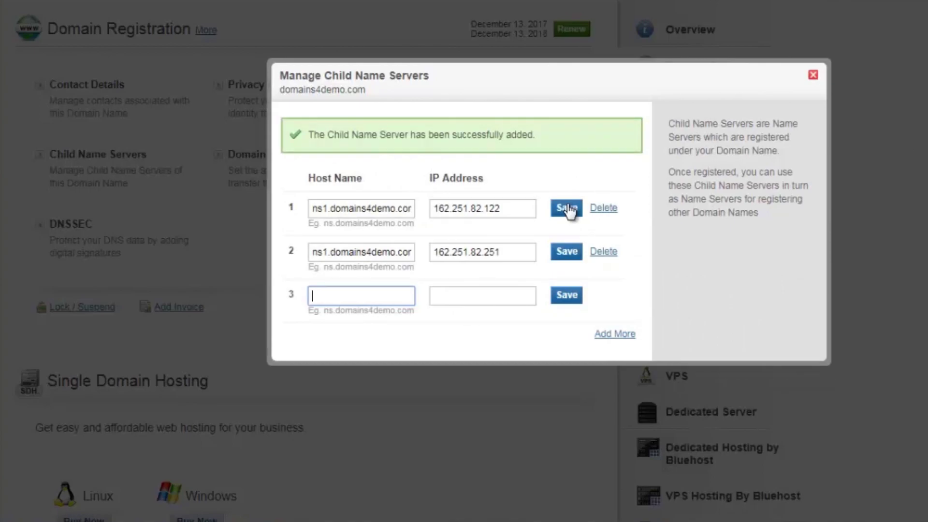
- Add a third ns1.domains4demo.com entry with the copied IP 162.251.82.250 and save it
left_click(374, 295)
left_click(366, 318)
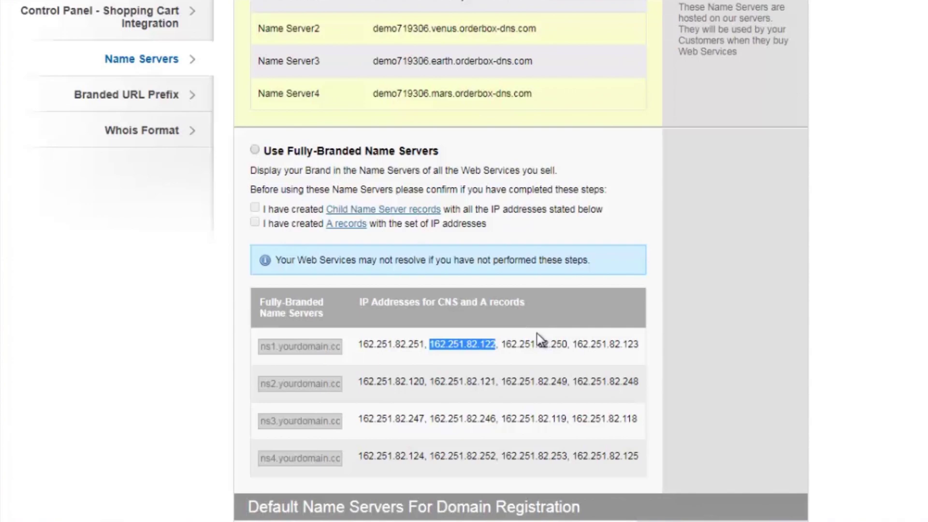
left_click_drag(501, 344, 567, 339)
key("ctrl+c")
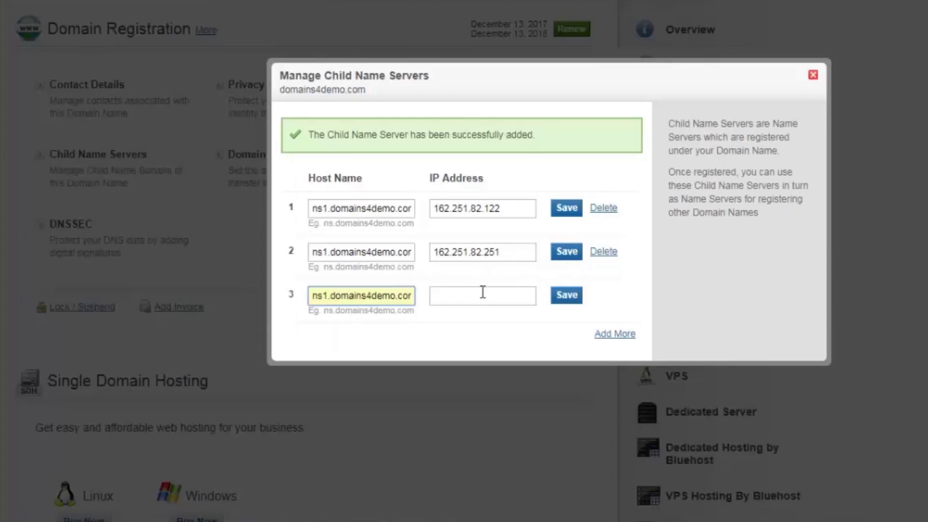
left_click(482, 293)
key("ctrl+v")
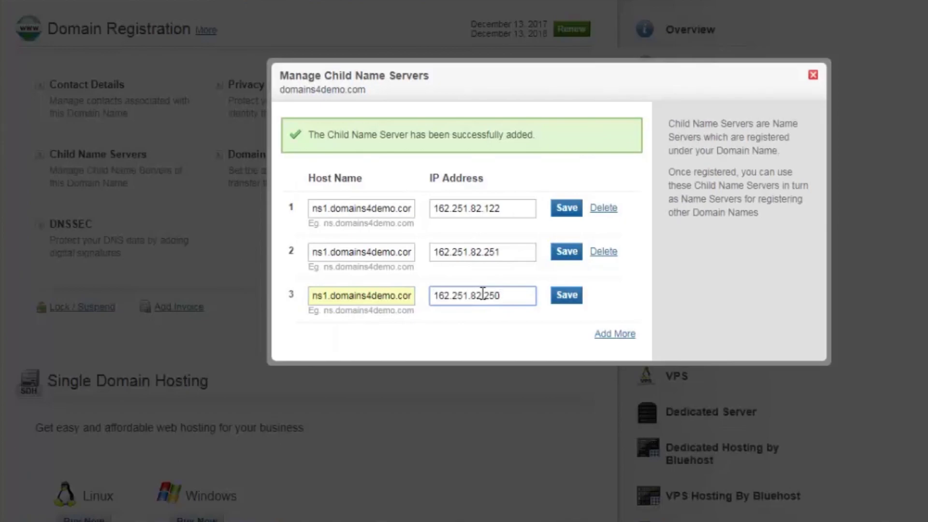
left_click(573, 293)
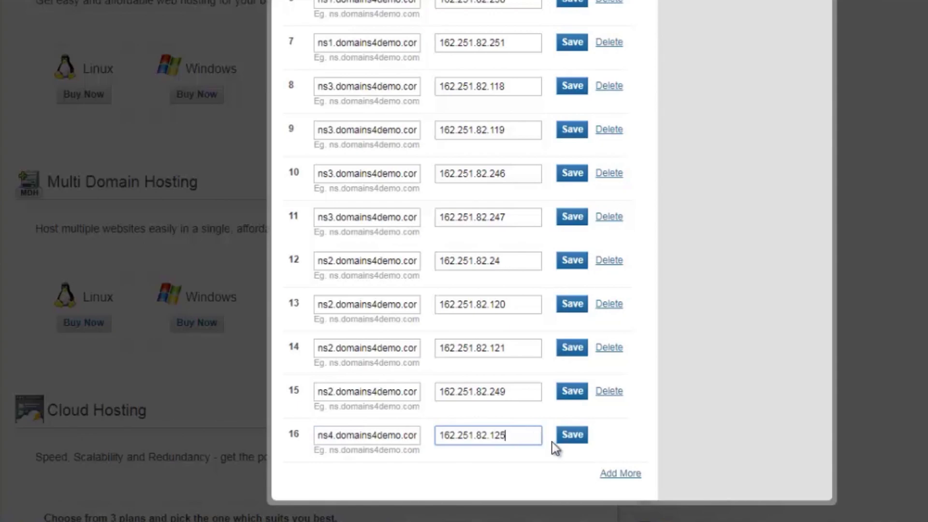
- Save the ns4.domains4demo.com child name server entry with IP 162.251.82.125
left_click(567, 439)
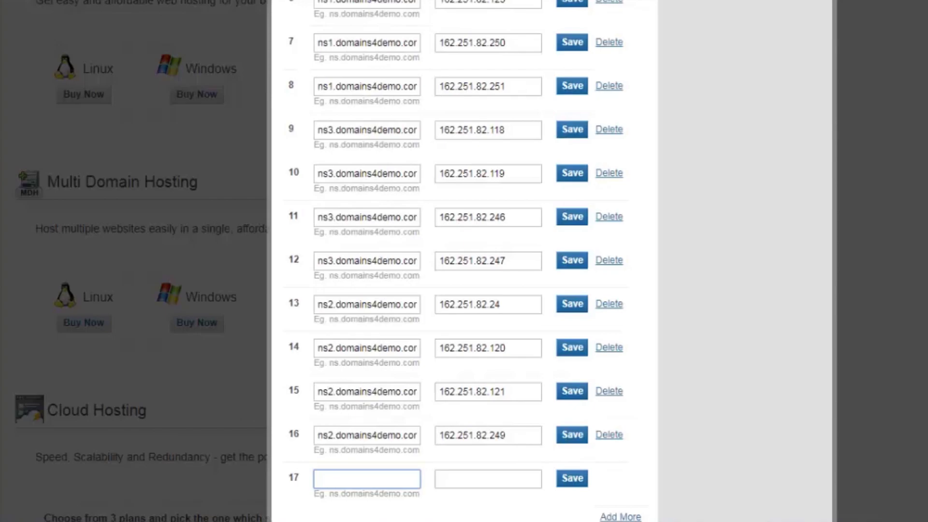
scroll(464, 261, "up", 9)
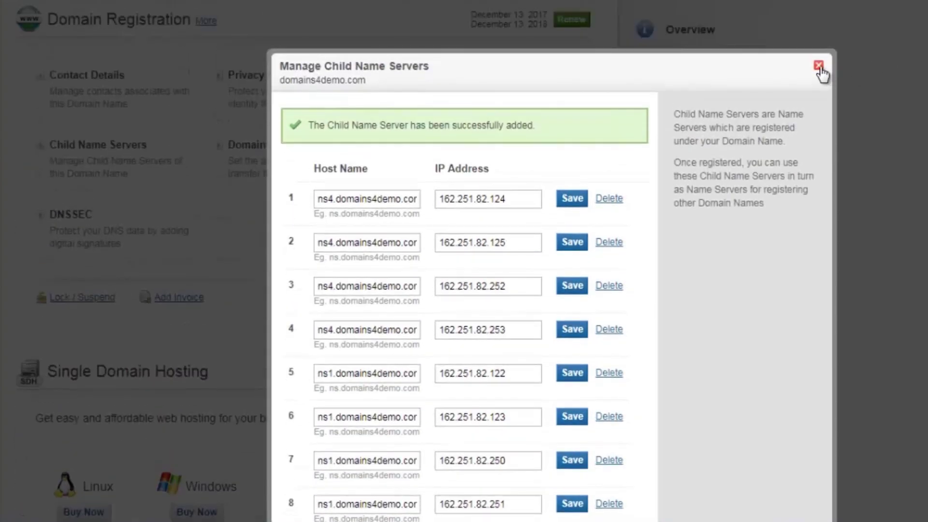
- Close the Manage Child Name Servers dialog and scroll back to Domain Registration on domains4demo.com
left_click(818, 66)
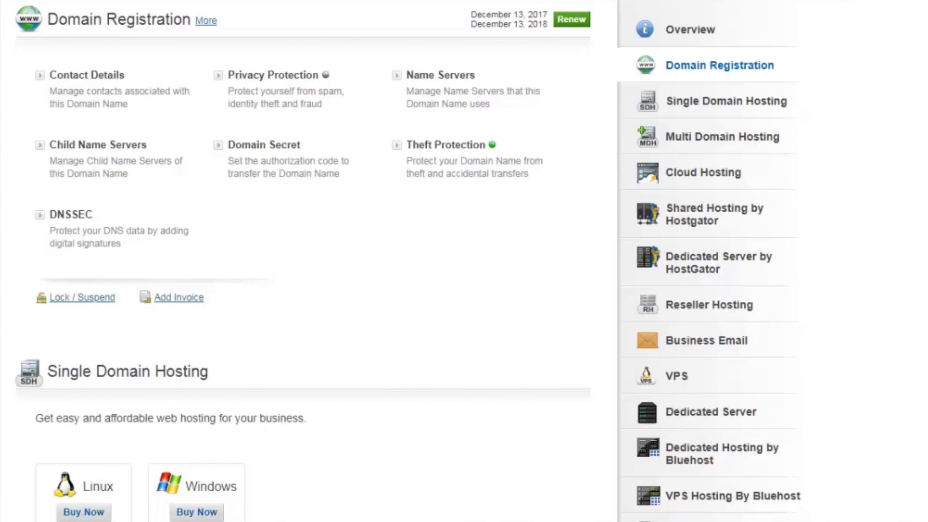
scroll(303, 261, "down", 20)
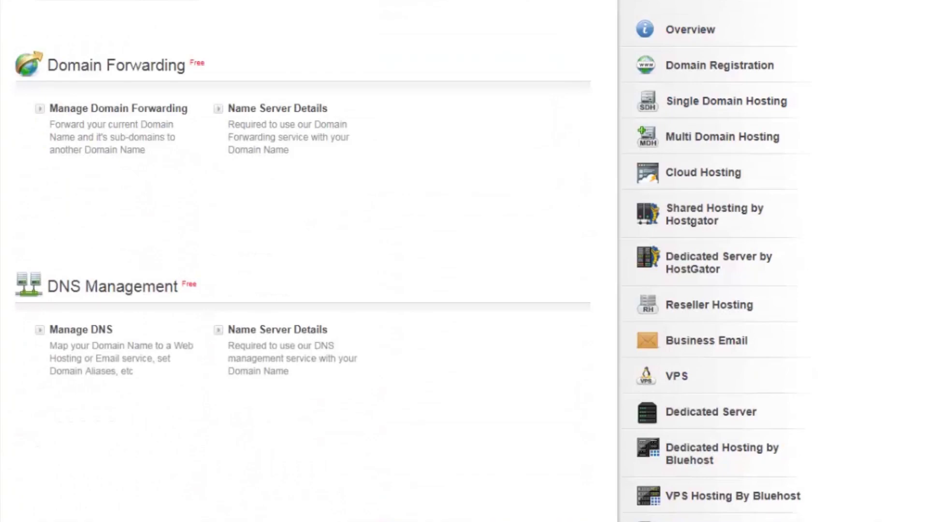
scroll(303, 262, "up", 15)
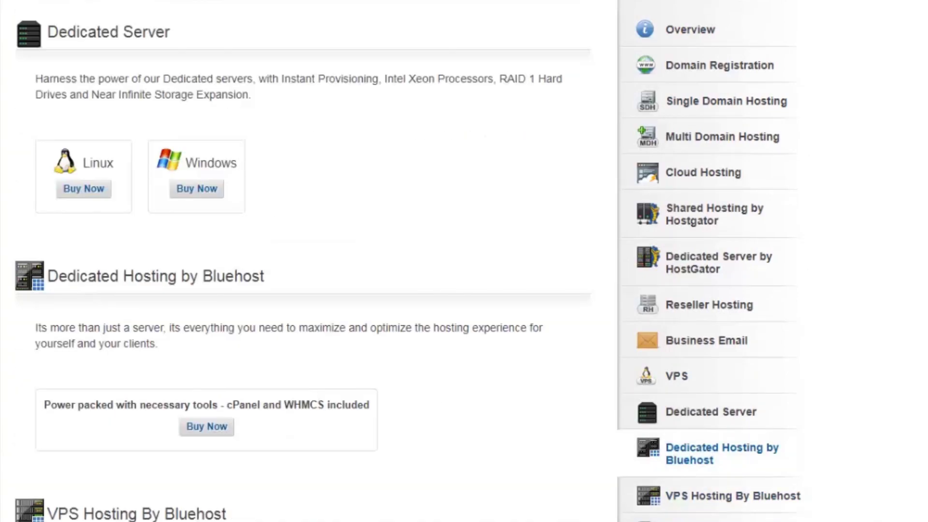
scroll(302, 261, "up", 15)
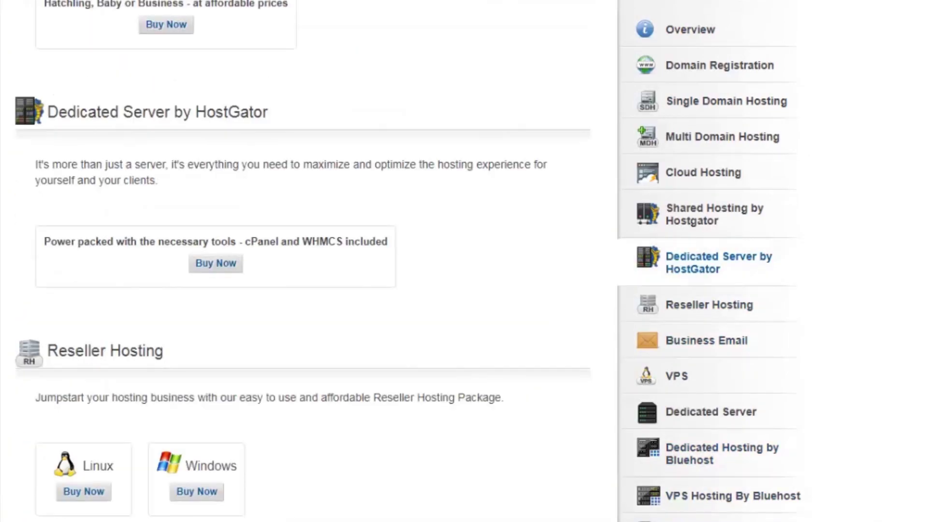
scroll(435, 224, "down", 1)
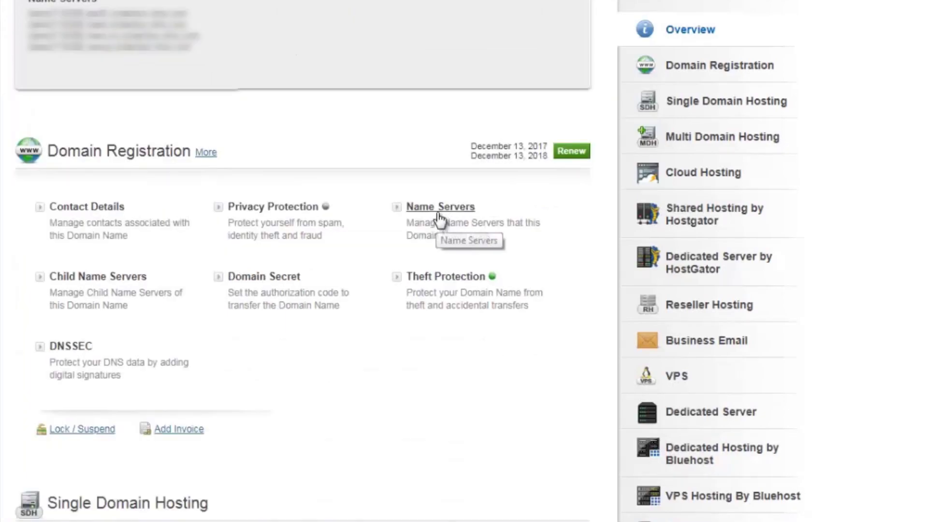
left_click(438, 207)
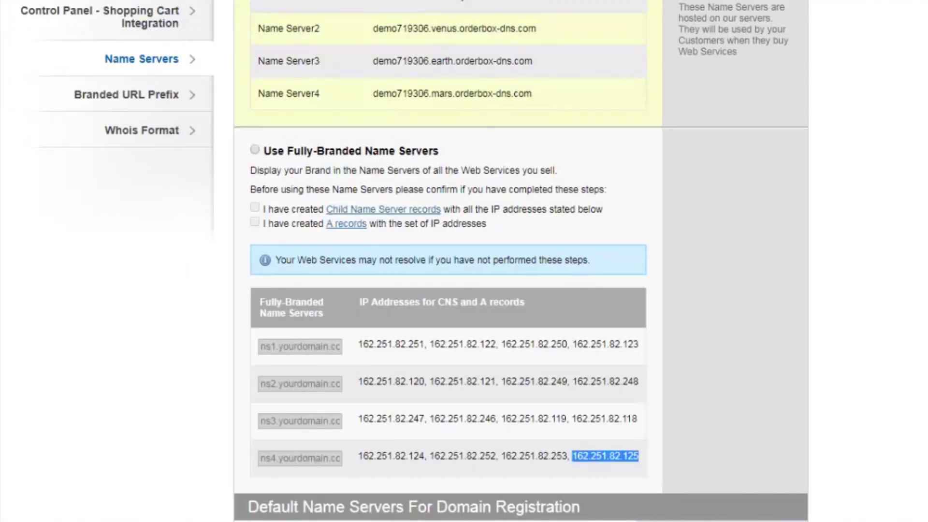
scroll(464, 261, "up", 3)
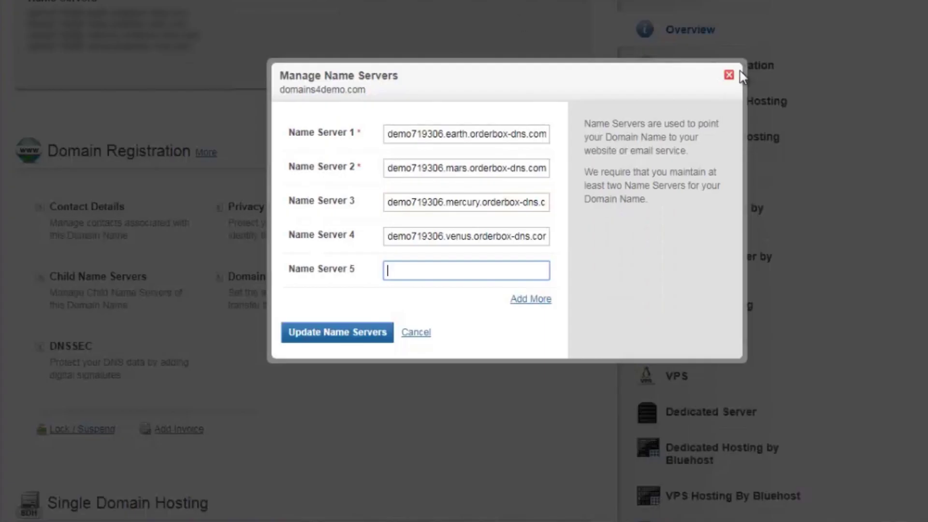
left_click(729, 76)
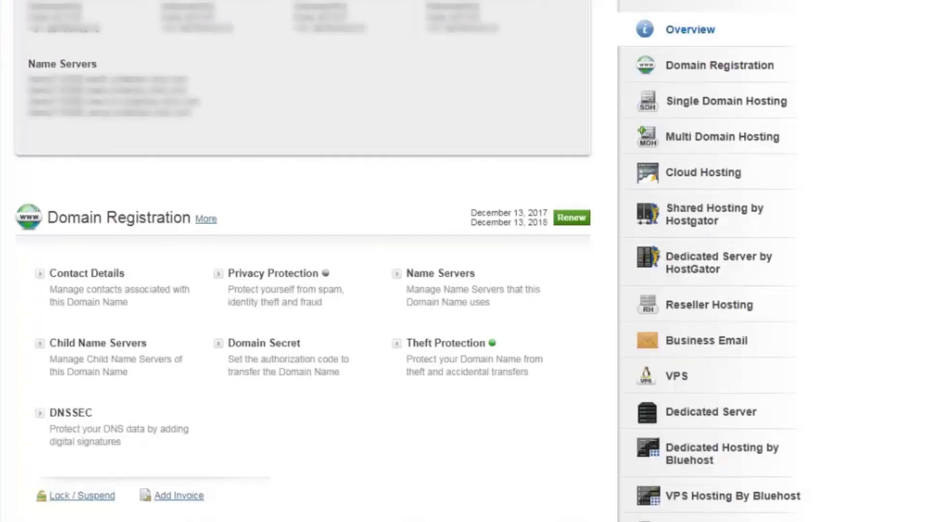
scroll(303, 261, "down", 20)
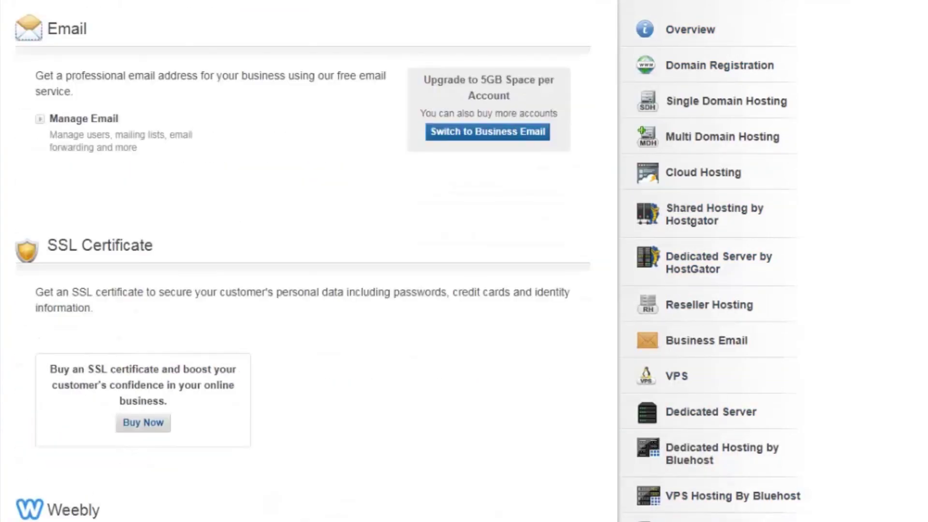
- Scroll down to DNS Management and open Manage DNS for domains4demo.com
scroll(303, 261, "down", 10)
scroll(303, 261, "down", 3)
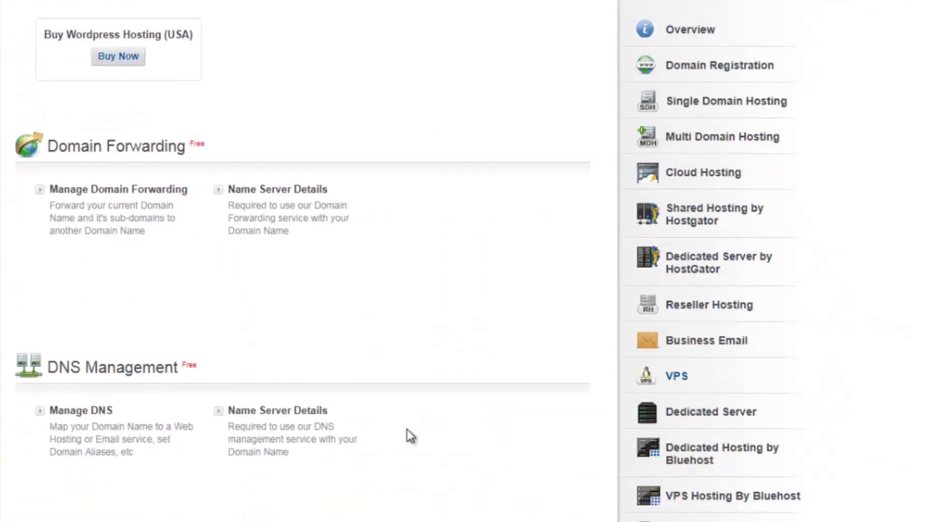
left_click(71, 410)
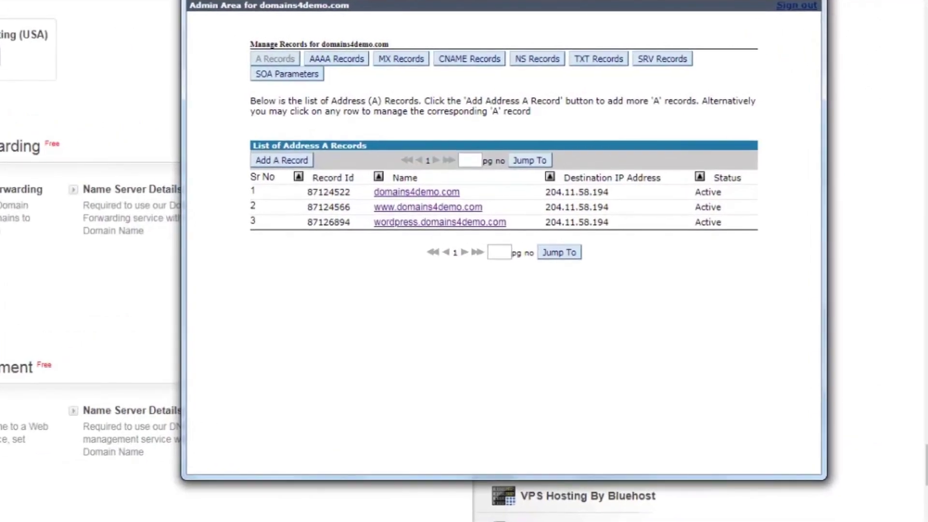
- Add an A record with host ns1 pointing to 162.251.82.251
left_click(280, 166)
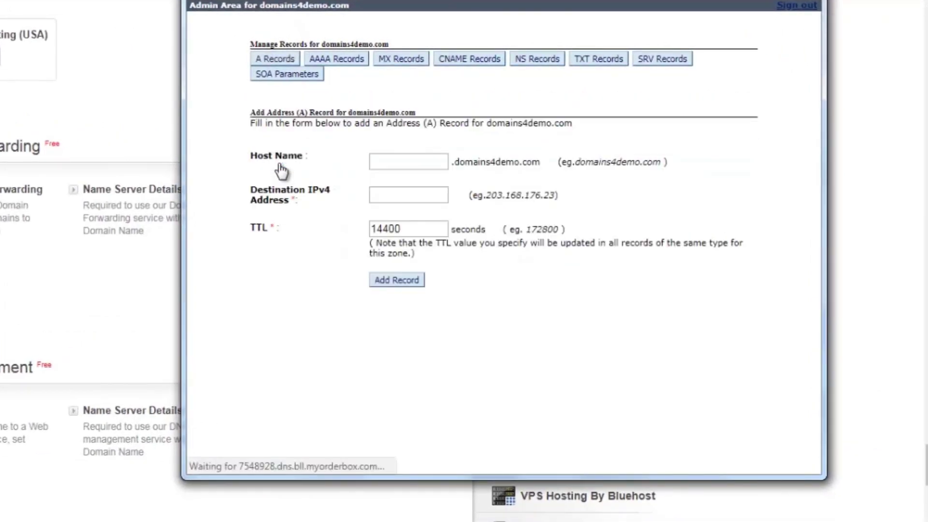
left_click(412, 160)
type("ns1")
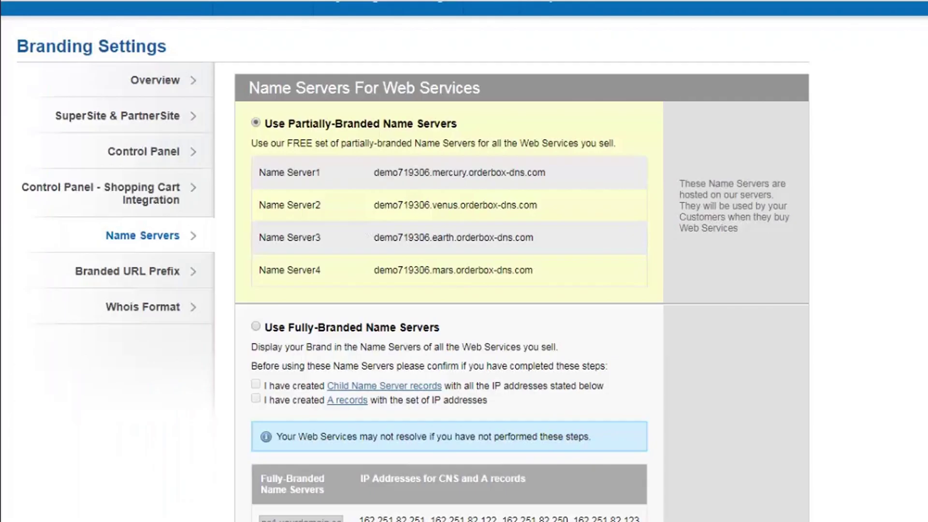
scroll(464, 261, "down", 3)
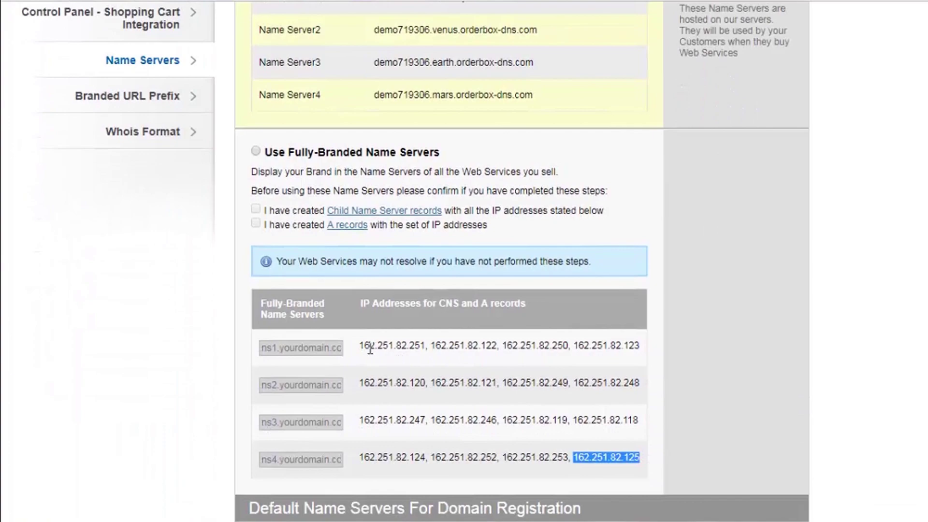
left_click_drag(360, 346, 407, 341)
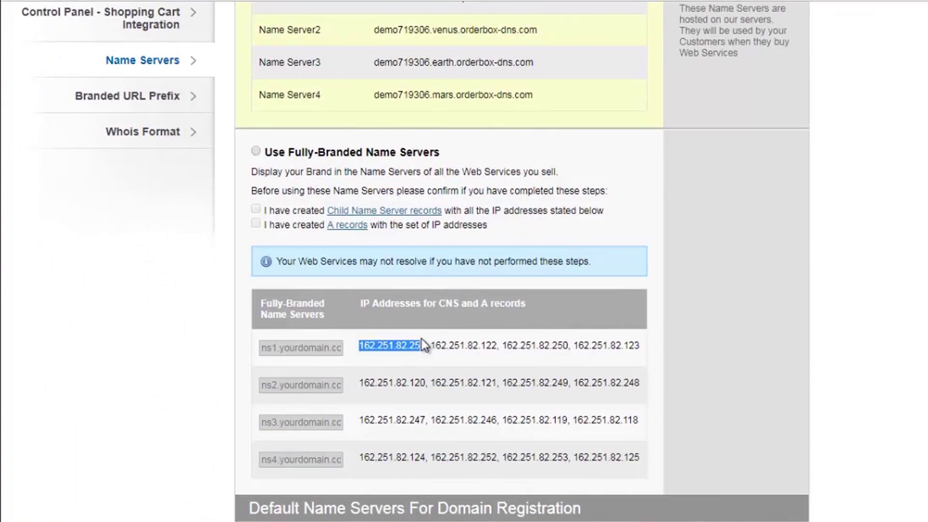
key("alt+Tab")
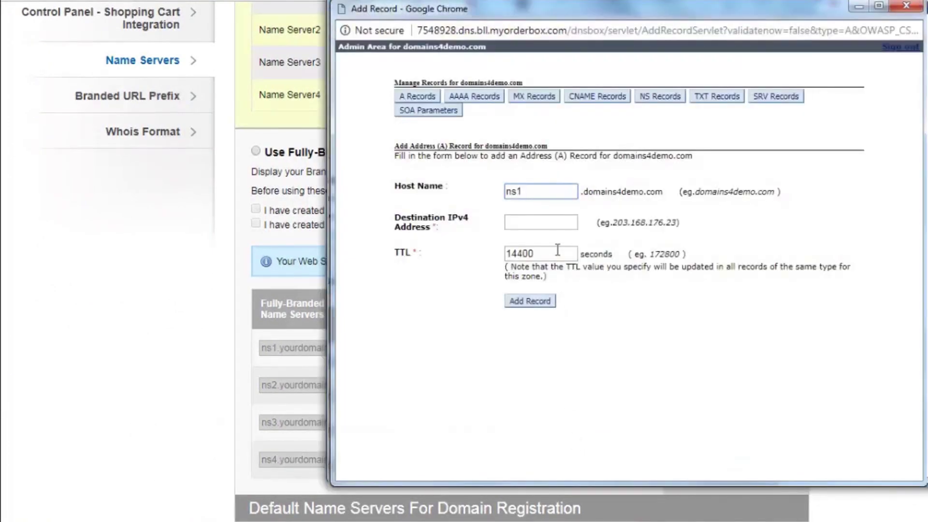
left_click(551, 221)
type("162.251.82.251")
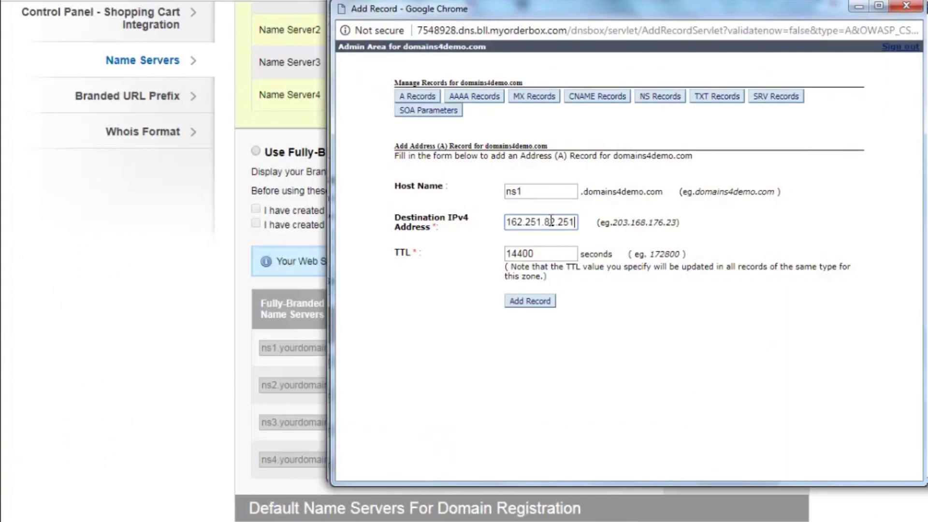
left_click(516, 302)
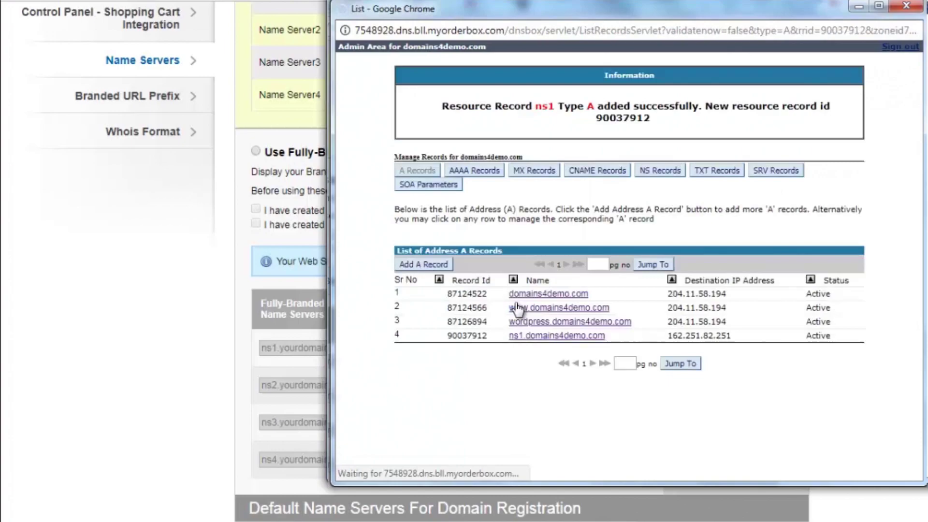
- Add a second ns1 A record pointing to 162.251.82.122
left_click(435, 265)
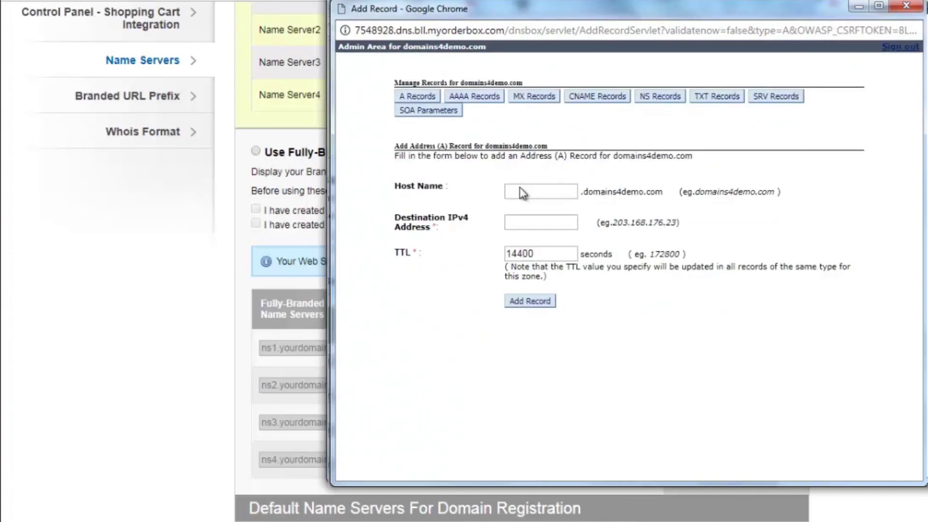
left_click(521, 190)
type("ns1")
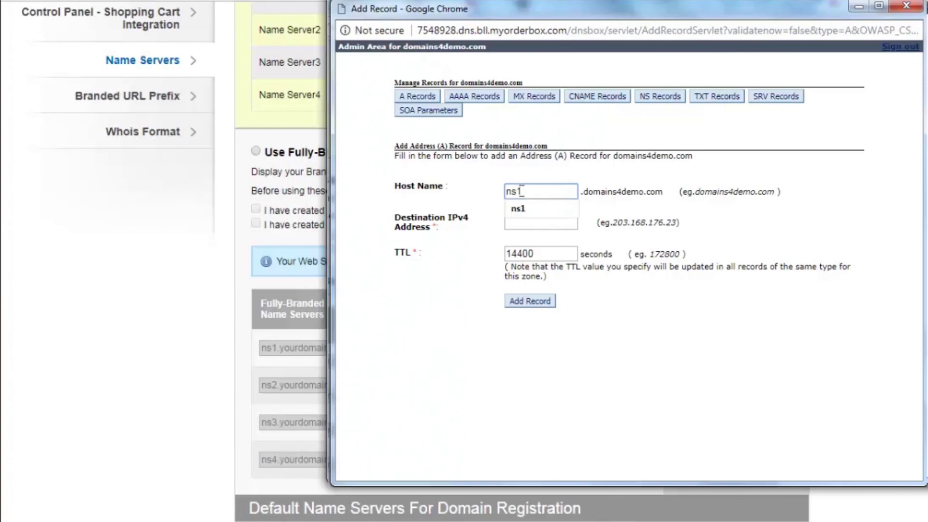
key("alt+Tab")
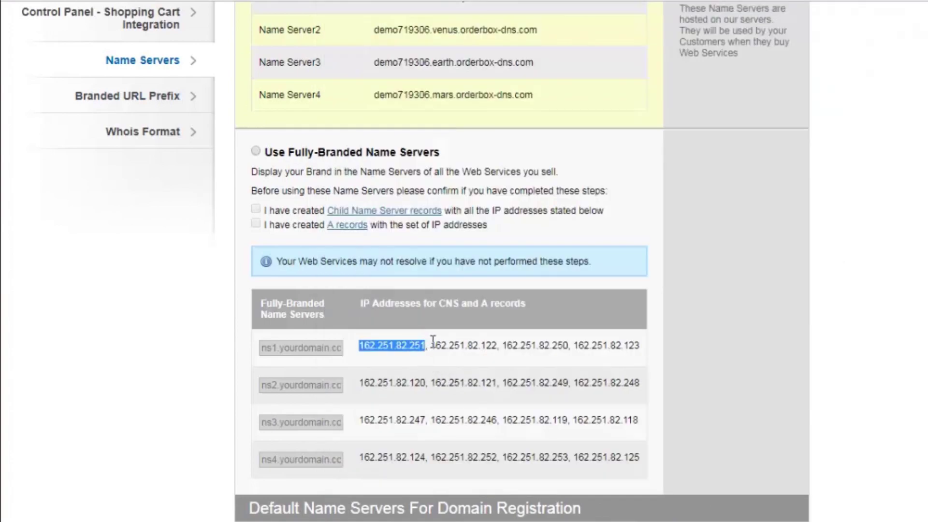
left_click_drag(429, 348, 499, 347)
key("ctrl+c")
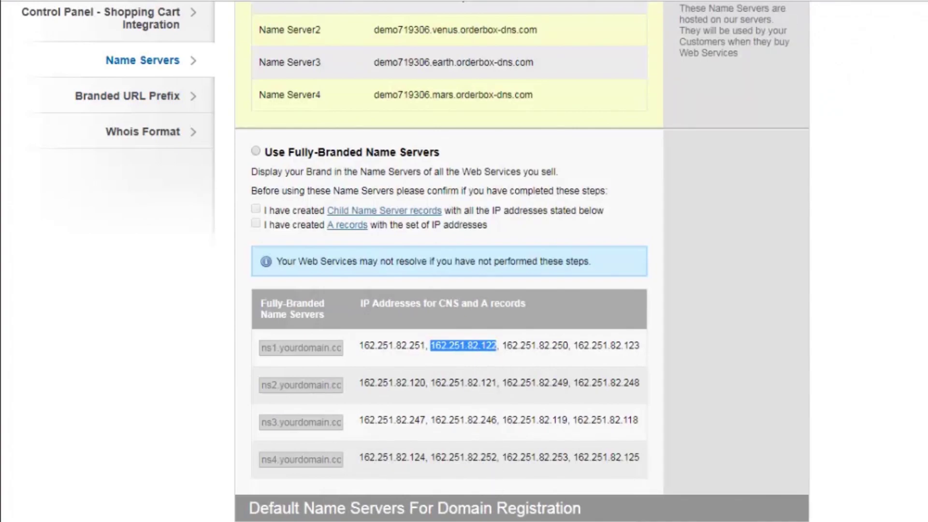
key("alt+Tab")
left_click(551, 225)
key("ctrl+v")
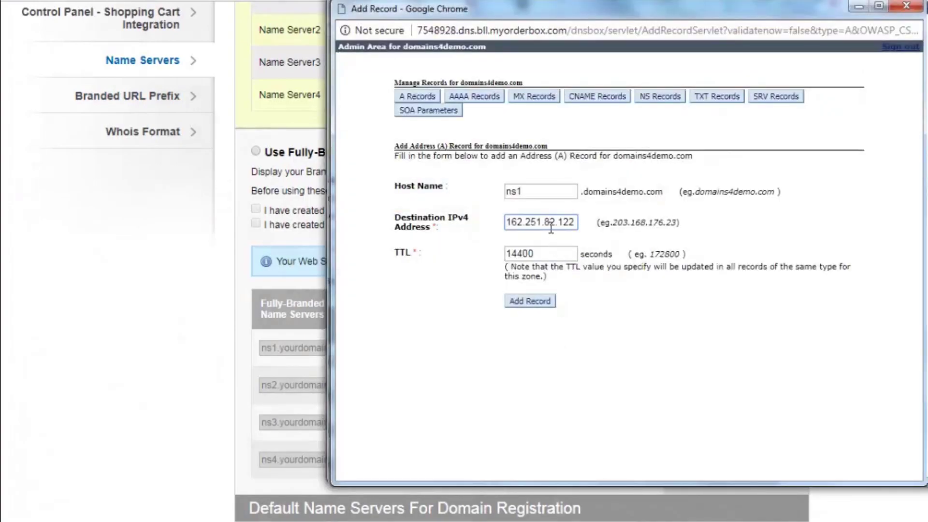
left_click(530, 304)
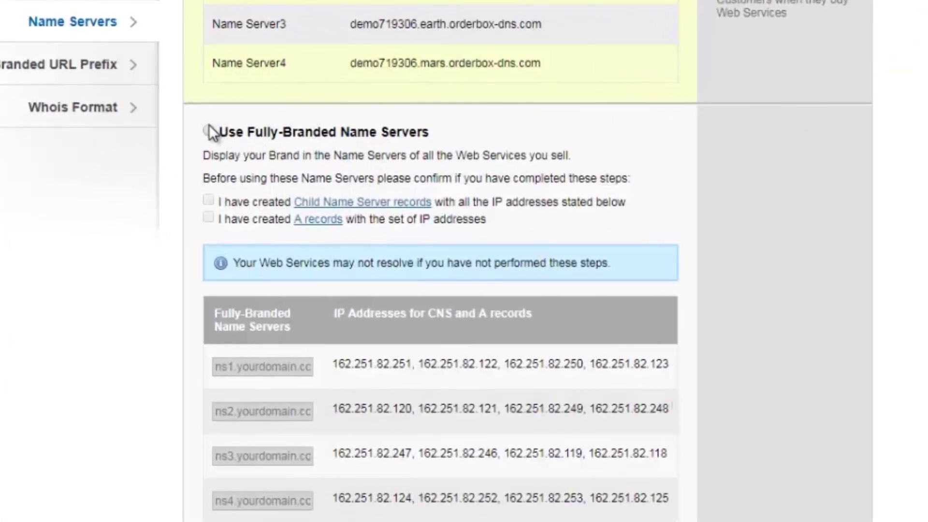
- Choose fully-branded name servers, confirm the A records exist, and begin entering ns1.domains4demo.com
left_click(209, 130)
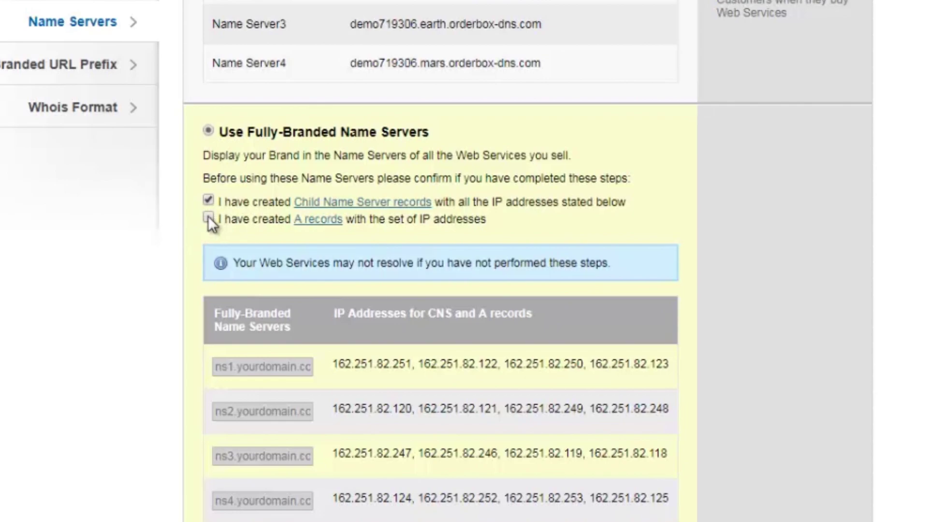
left_click(208, 219)
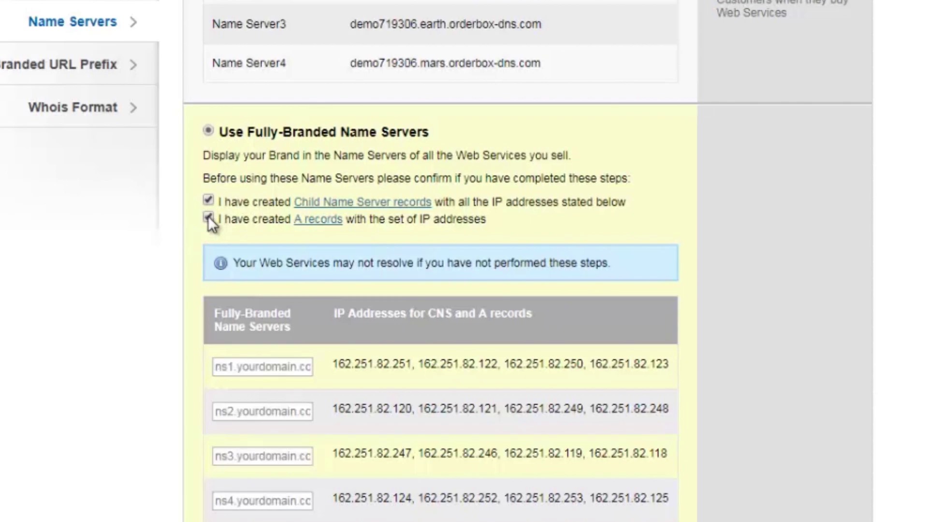
left_click(274, 371)
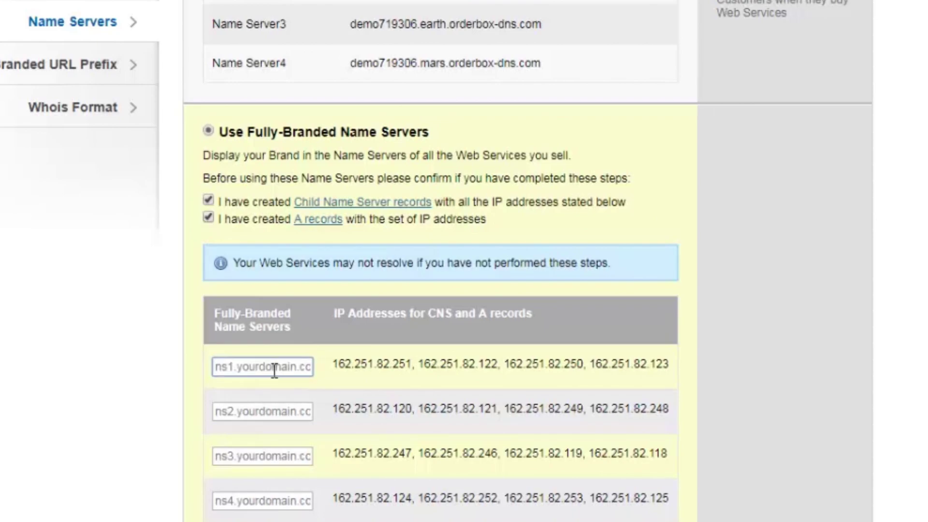
type("ns1.domains4de")
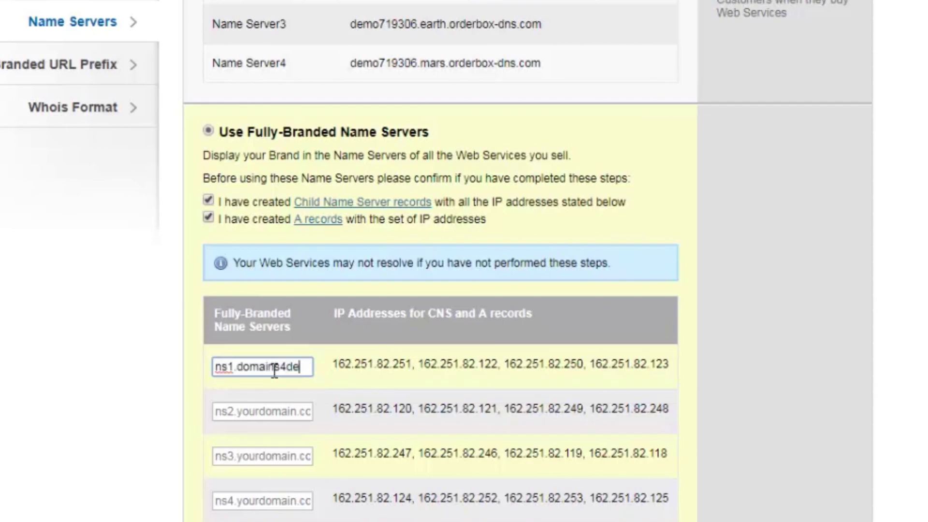
type("mo.com")
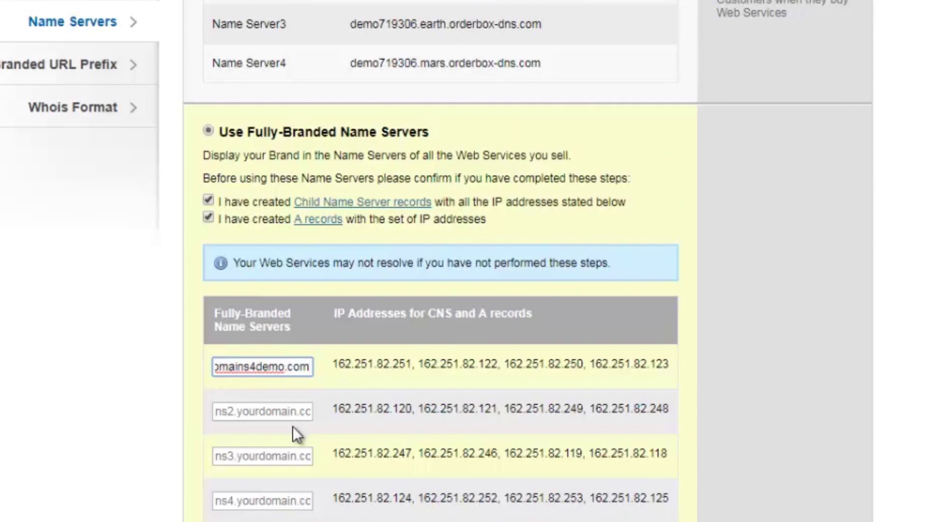
- Enter ns2, ns3 and ns4.domains4demo.com as the remaining branded name servers and update the settings
left_click(289, 414)
type("ns2")
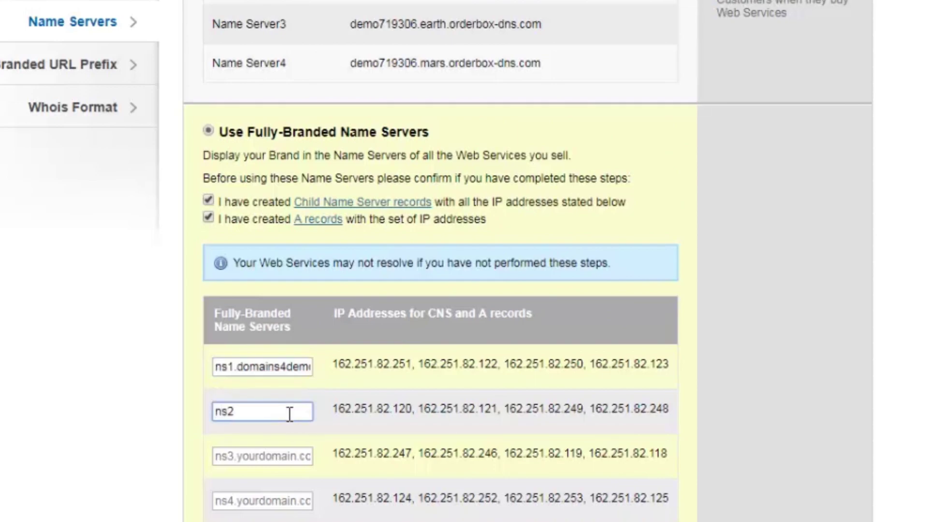
type(".domains4demo.")
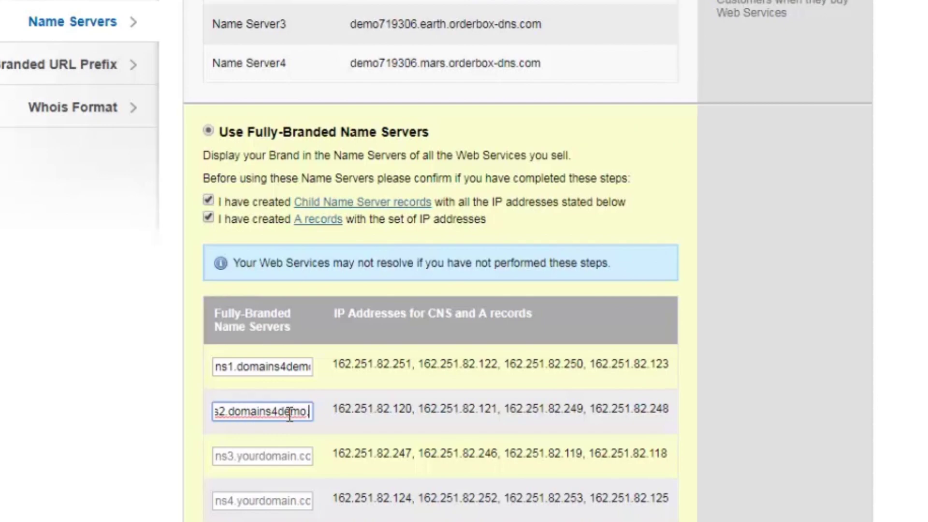
type("com")
left_click(285, 456)
type("n")
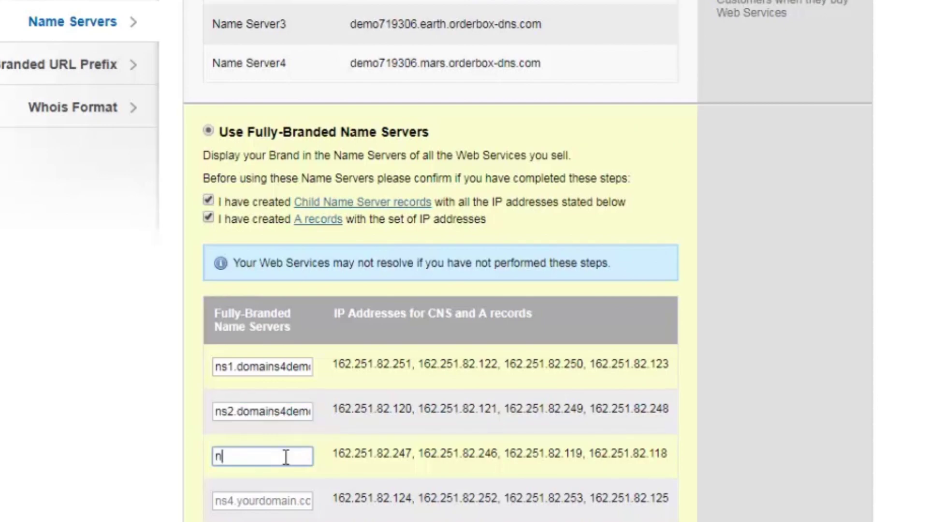
type("s3.domains4")
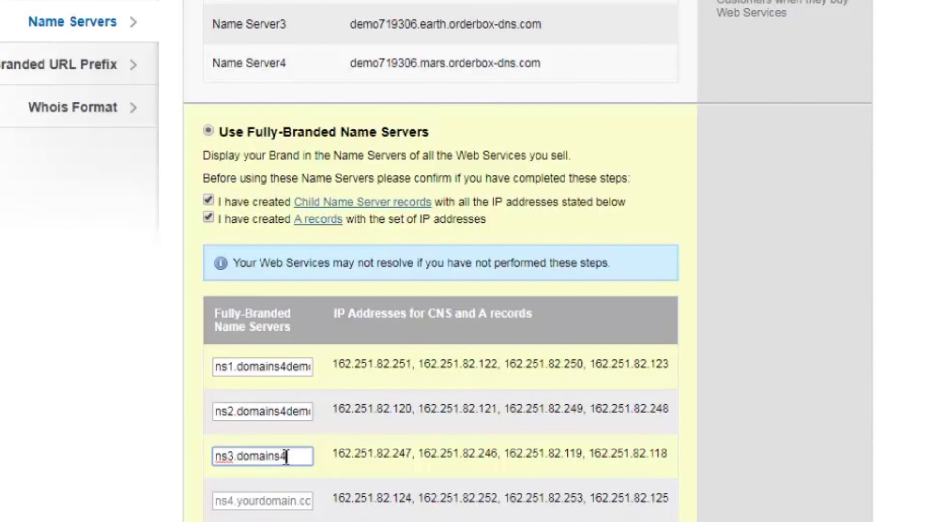
type("demo.com")
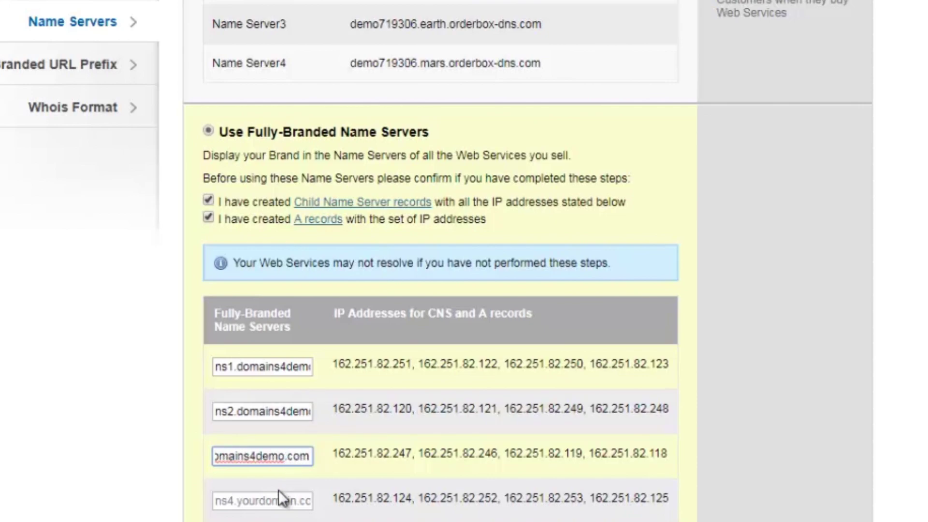
left_click(278, 498)
type("ns4")
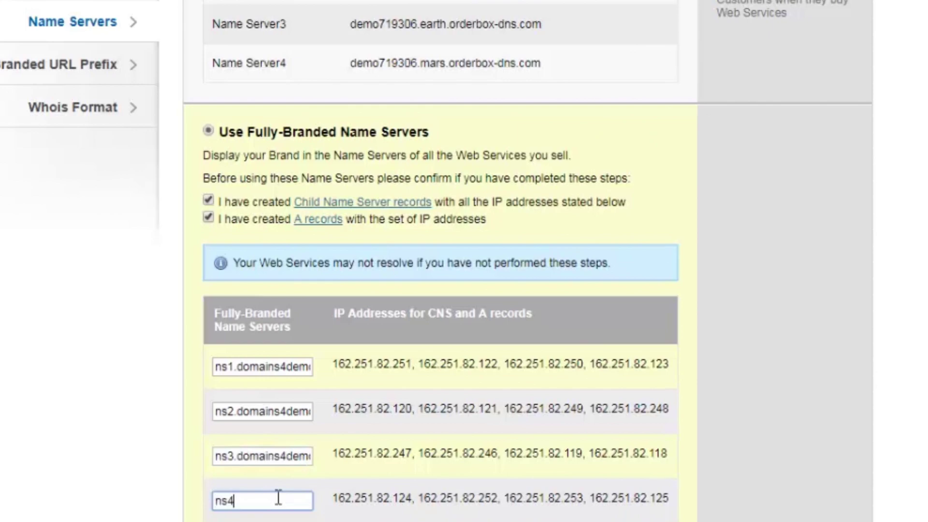
type(".domain")
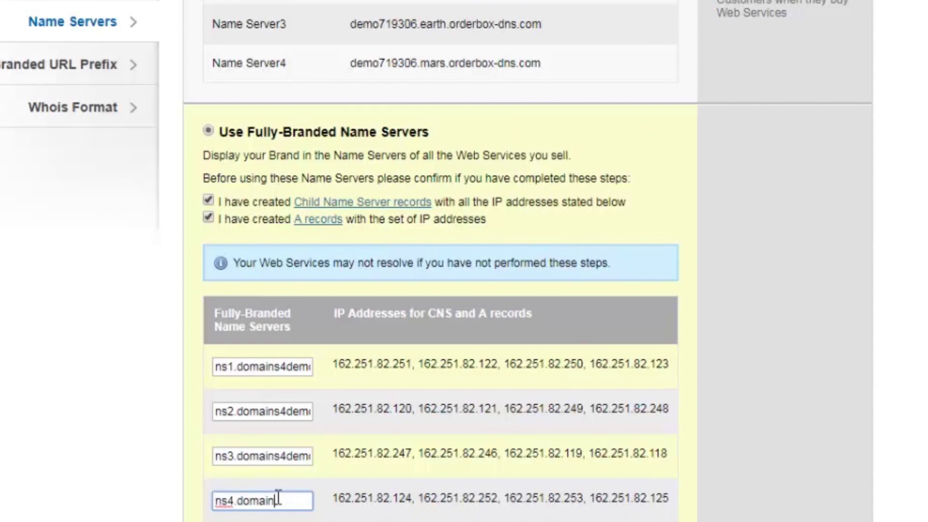
type("s4demo")
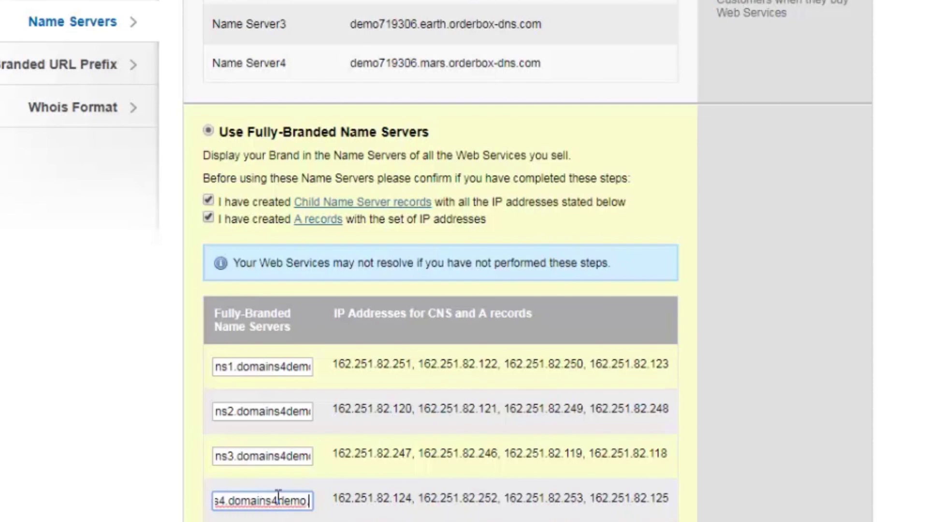
type(".com")
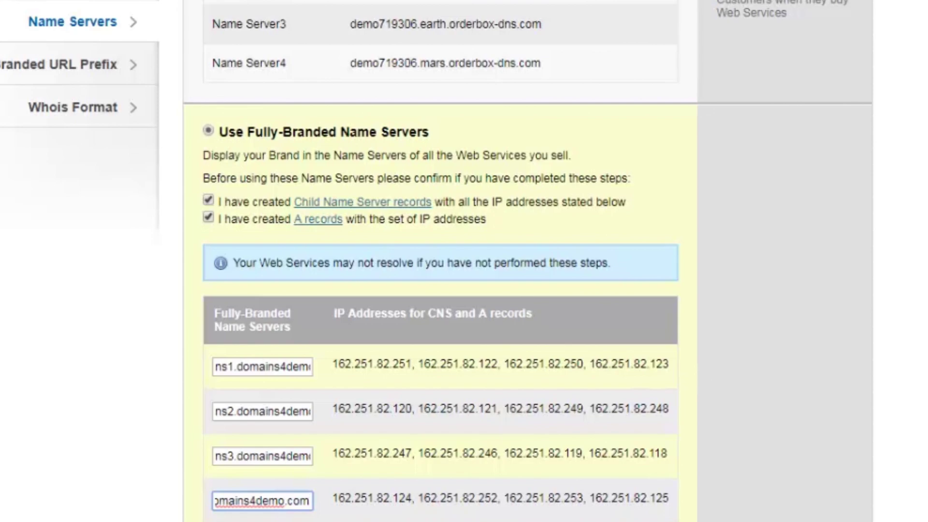
scroll(435, 290, "down", 5)
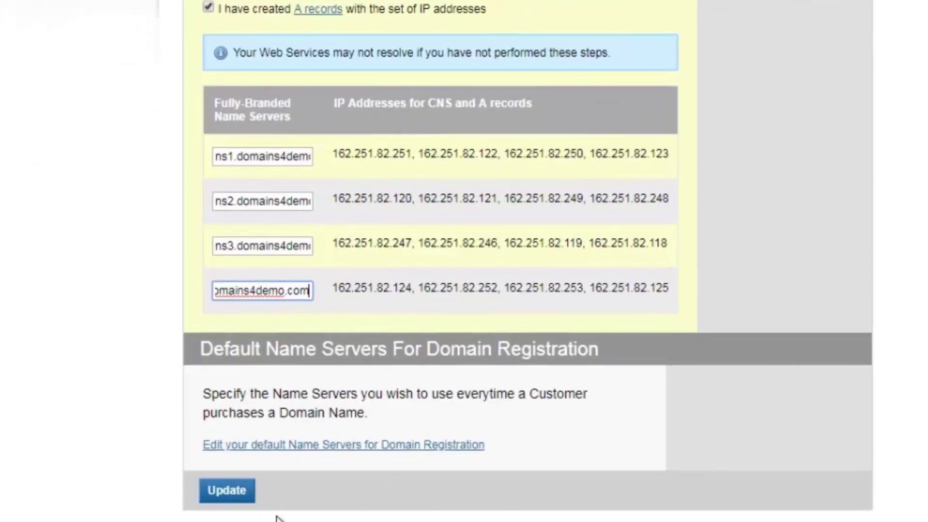
left_click(227, 489)
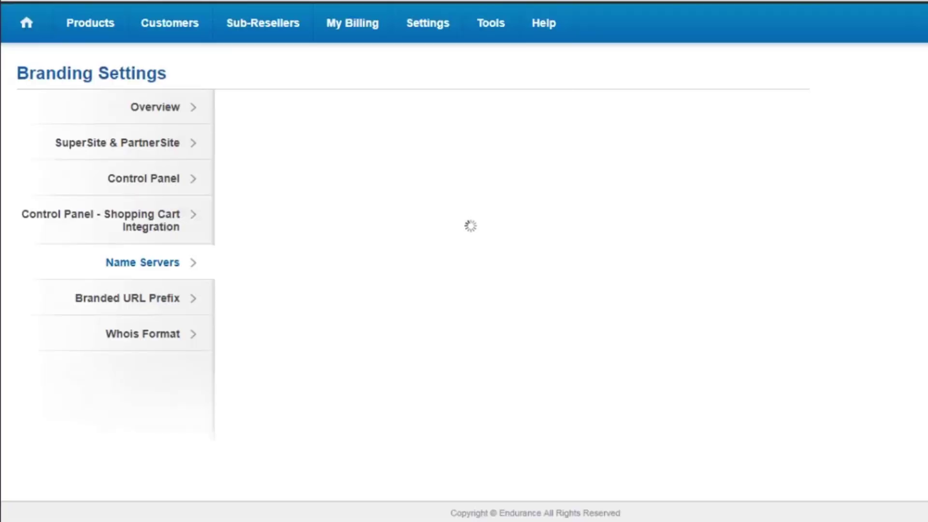